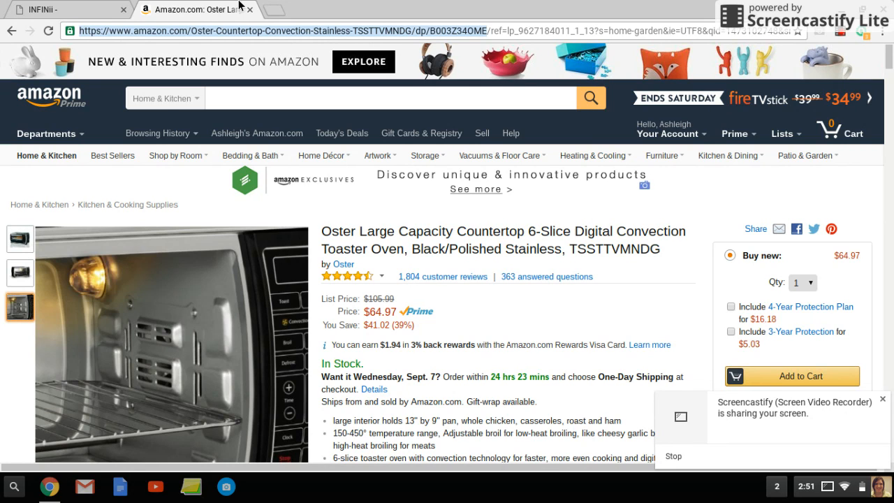
- Switch to INFINii, start a new eBay listing and choose Amazon as the store
{"action": "left_click", "coordinate": [61, 9]}
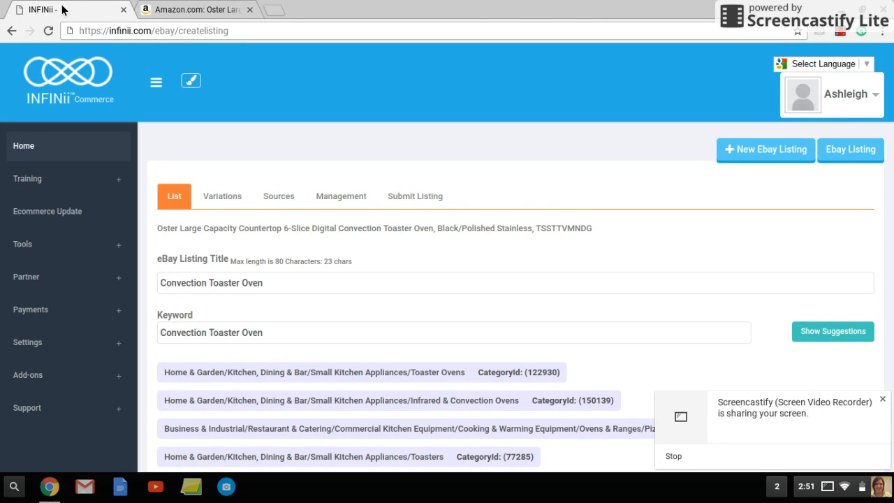
{"action": "left_click", "coordinate": [763, 163]}
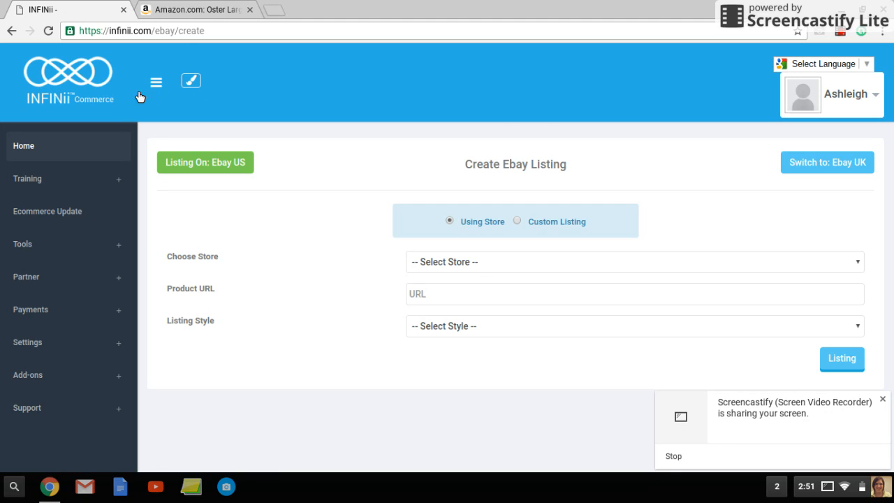
{"action": "left_click", "coordinate": [531, 269]}
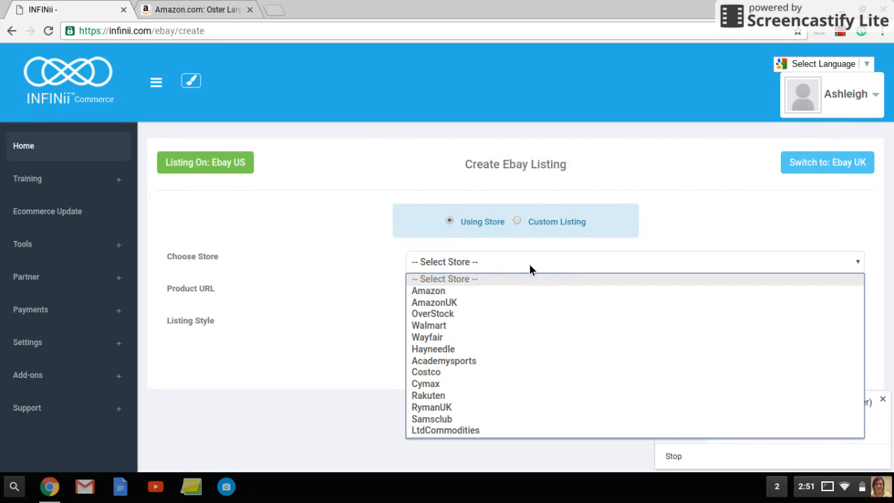
{"action": "left_click", "coordinate": [481, 290]}
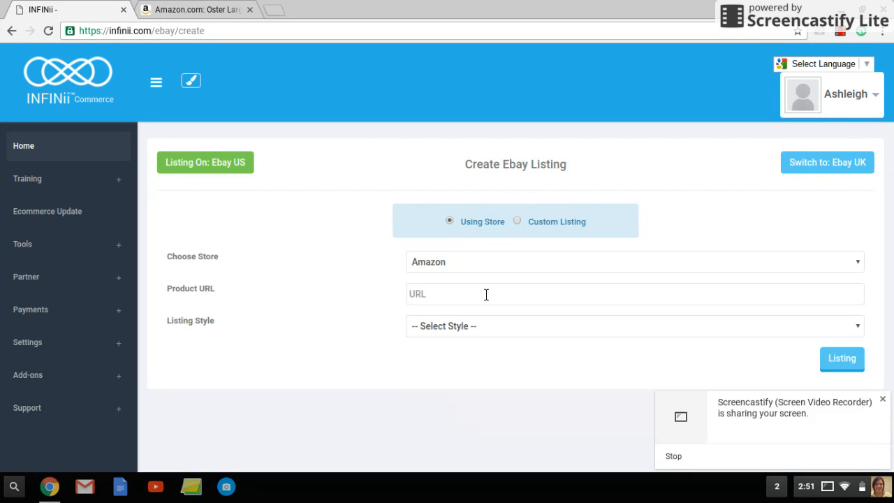
- Copy the Oster toaster oven's Amazon address through /dp/B003Z34OME and paste it as the listing's product URL
{"action": "right_click", "coordinate": [475, 294]}
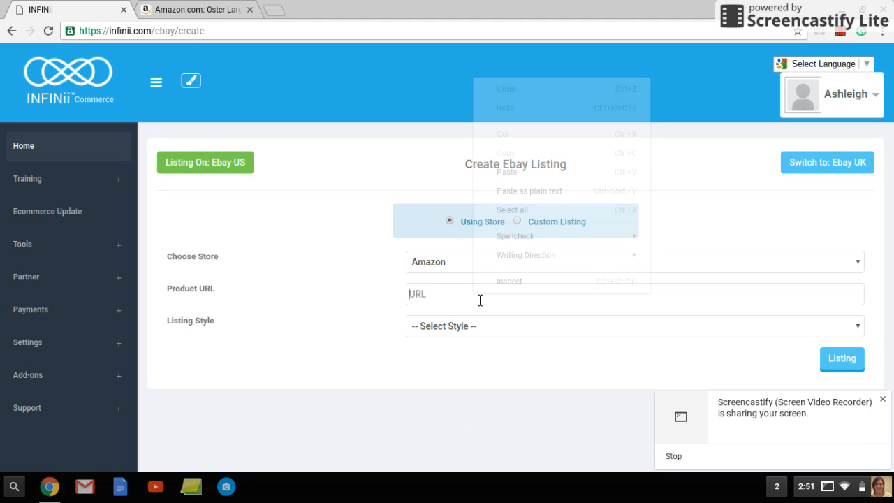
{"action": "left_click", "coordinate": [521, 175]}
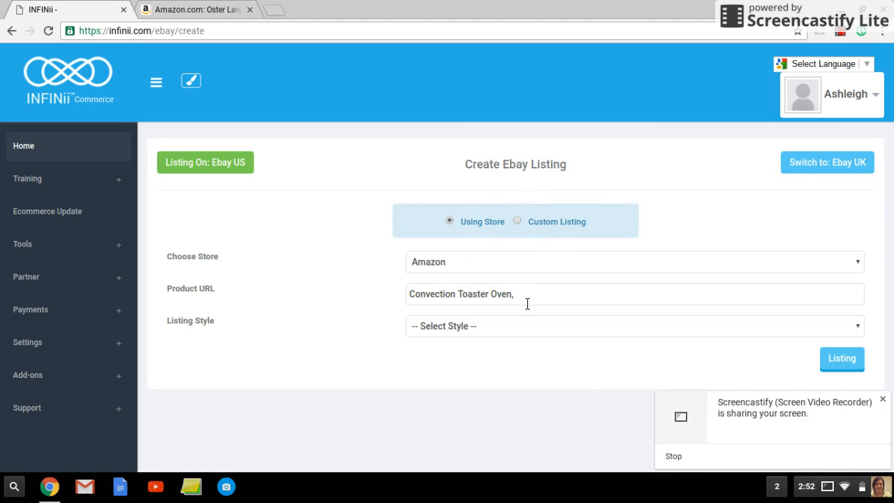
{"action": "left_click", "coordinate": [184, 8]}
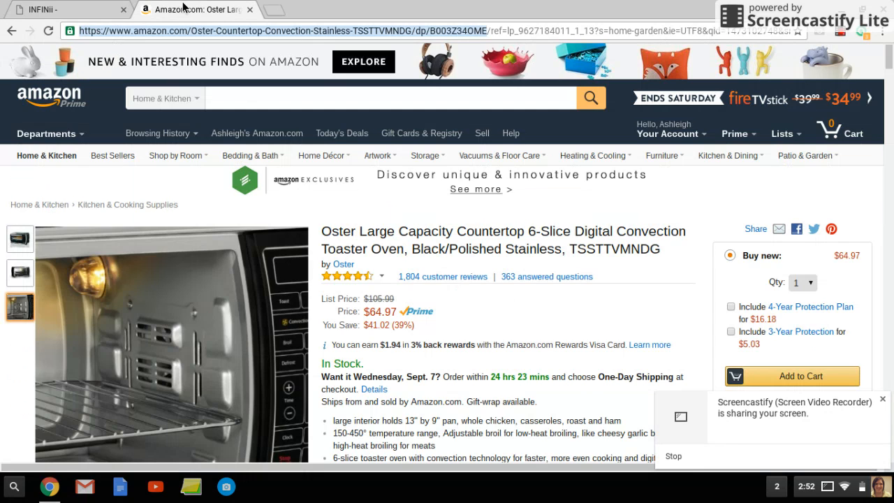
{"action": "right_click", "coordinate": [463, 32]}
{"action": "left_click", "coordinate": [492, 88]}
{"action": "left_click", "coordinate": [60, 10]}
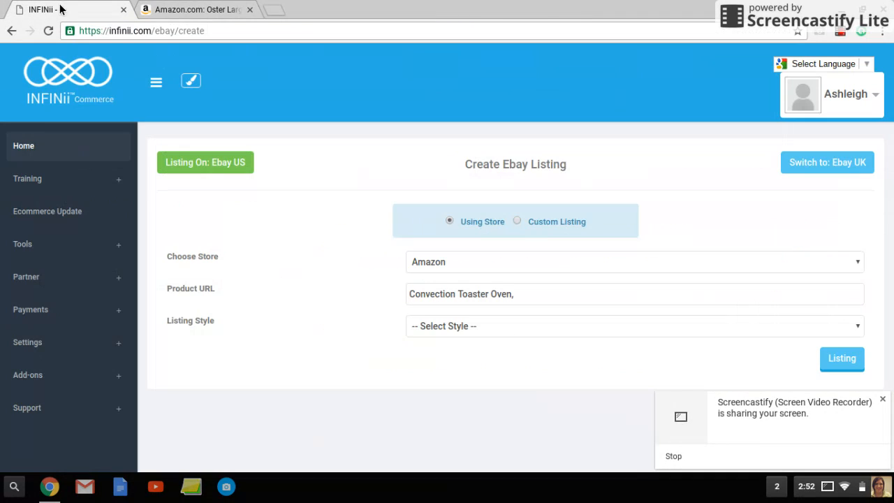
{"action": "left_click_drag", "start_coordinate": [537, 303], "coordinate": [373, 296]}
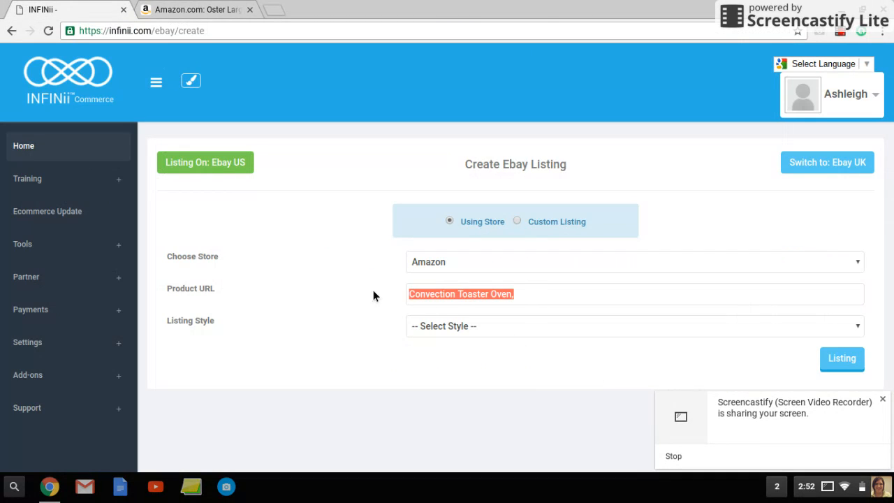
{"action": "right_click", "coordinate": [483, 298]}
{"action": "left_click", "coordinate": [521, 149]}
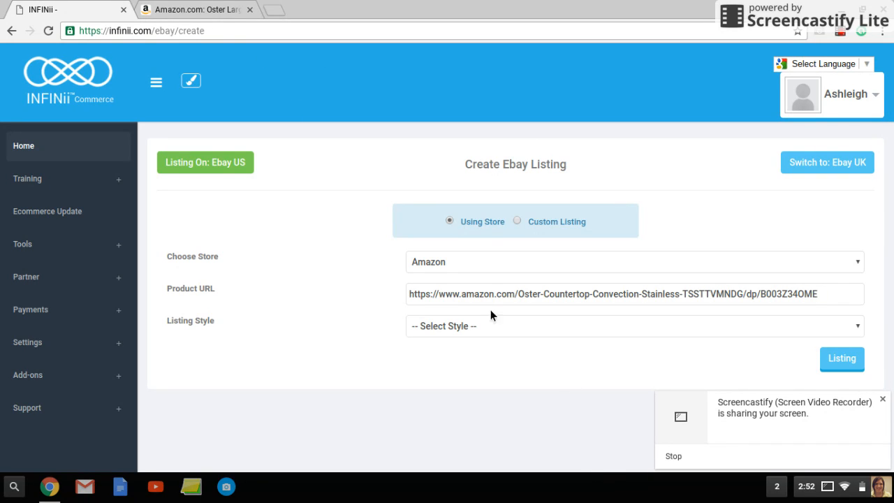
- Generate the listing from the Amazon product URL, leaving the listing style unselected
{"action": "left_click", "coordinate": [862, 330]}
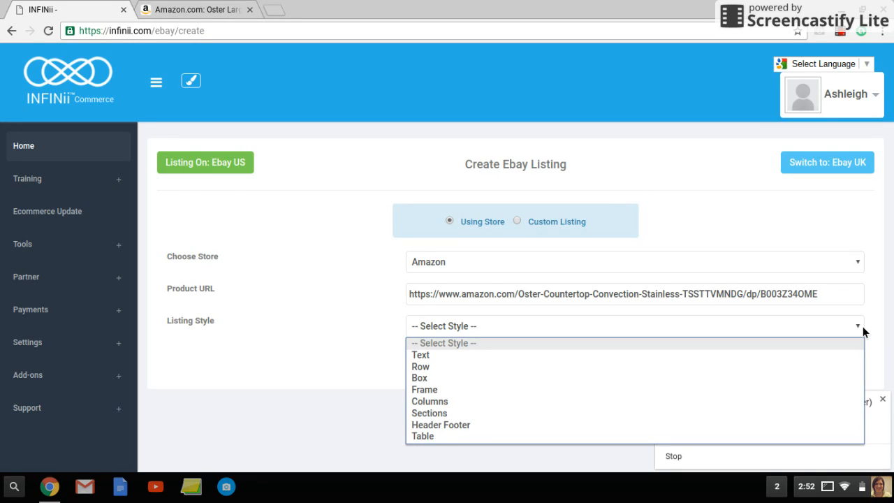
{"action": "left_click", "coordinate": [863, 329]}
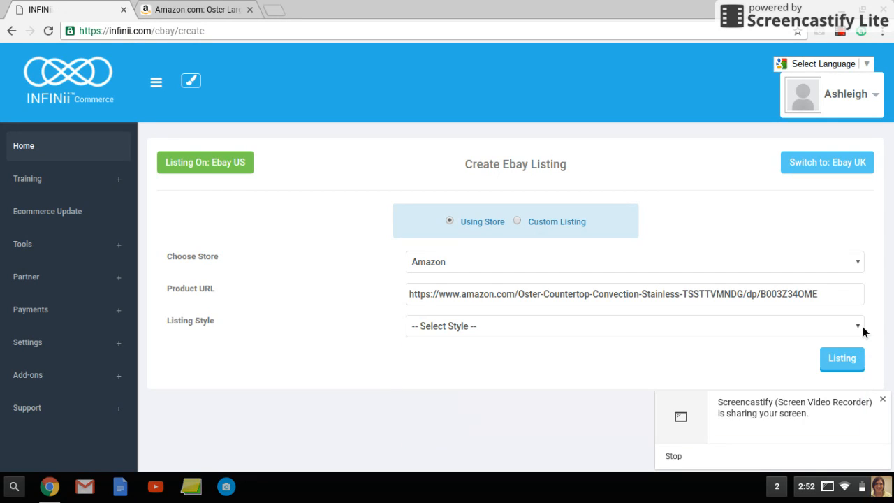
{"action": "left_click", "coordinate": [844, 368]}
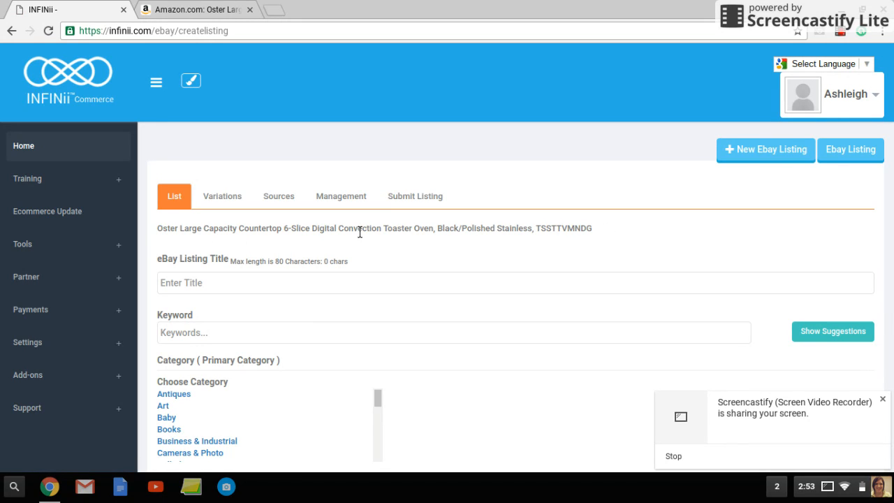
- Copy "Convection Toaster Oven" from the source product name into the eBay listing title
{"action": "left_click_drag", "start_coordinate": [340, 232], "coordinate": [433, 236]}
{"action": "right_click", "coordinate": [422, 234]}
{"action": "left_click", "coordinate": [454, 243]}
{"action": "left_click", "coordinate": [349, 285]}
{"action": "right_click", "coordinate": [350, 285]}
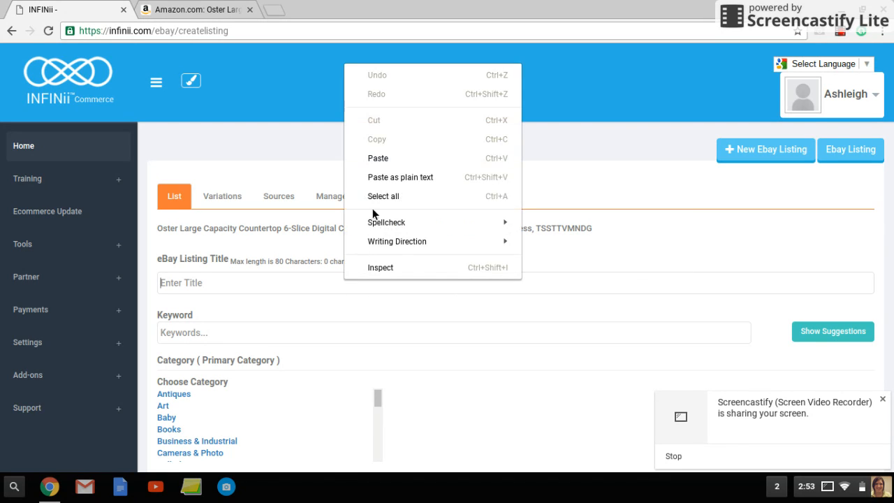
{"action": "left_click", "coordinate": [380, 159]}
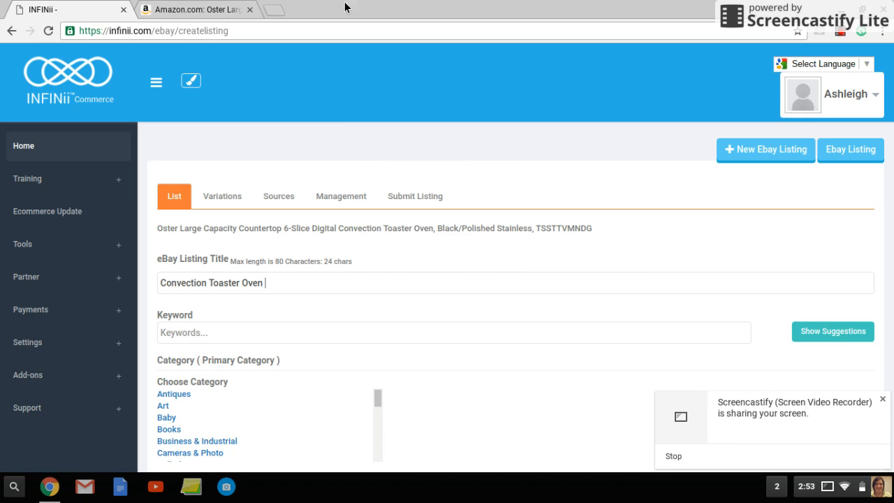
- Append the word "Digital" from the source product name to the end of the eBay listing title
{"action": "double_click", "coordinate": [324, 230]}
{"action": "right_click", "coordinate": [323, 231]}
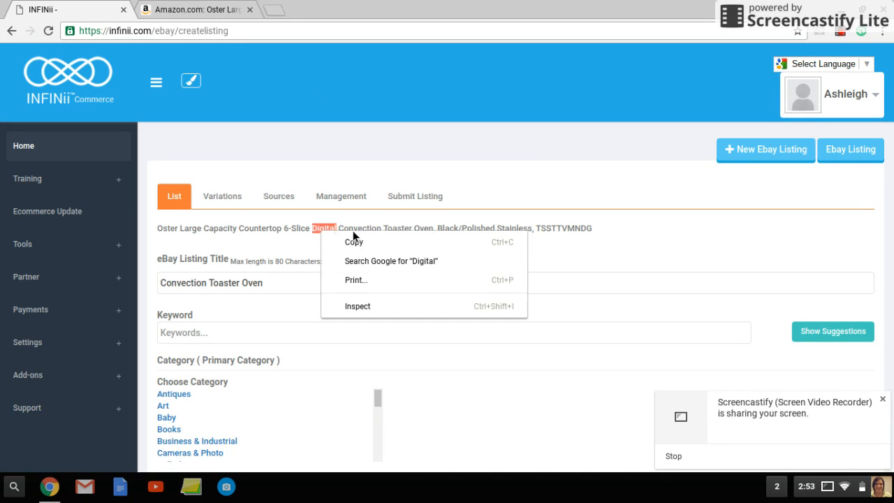
{"action": "left_click", "coordinate": [359, 247]}
{"action": "right_click", "coordinate": [310, 289]}
{"action": "left_click", "coordinate": [335, 165]}
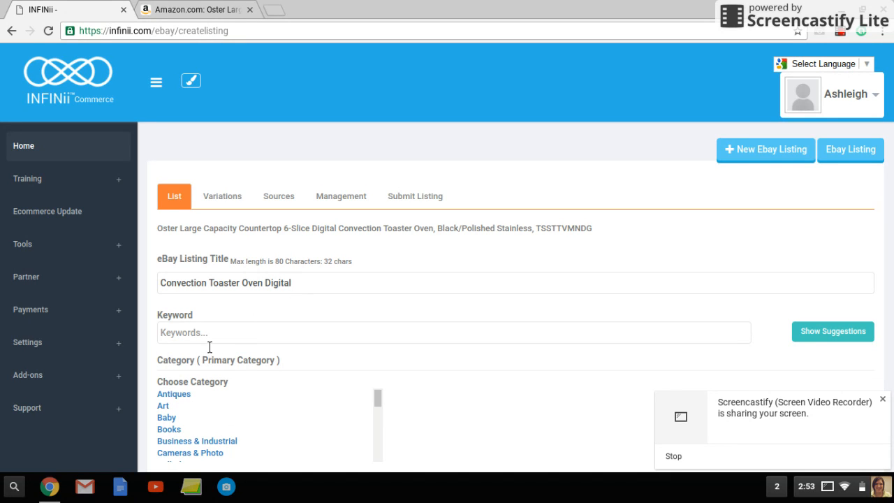
- Copy "Toaster Oven" from the listing title into the keyword field and request suggestions for it
{"action": "left_click_drag", "start_coordinate": [209, 283], "coordinate": [263, 286]}
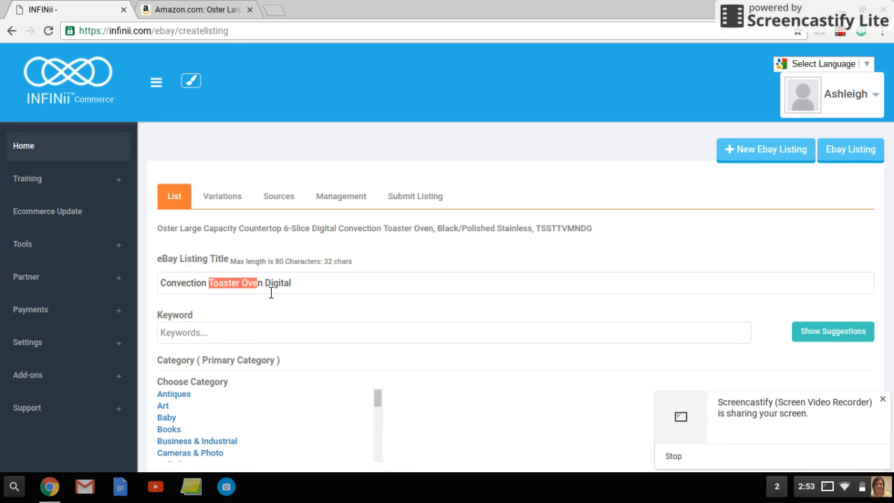
{"action": "right_click", "coordinate": [265, 286]}
{"action": "left_click", "coordinate": [297, 101]}
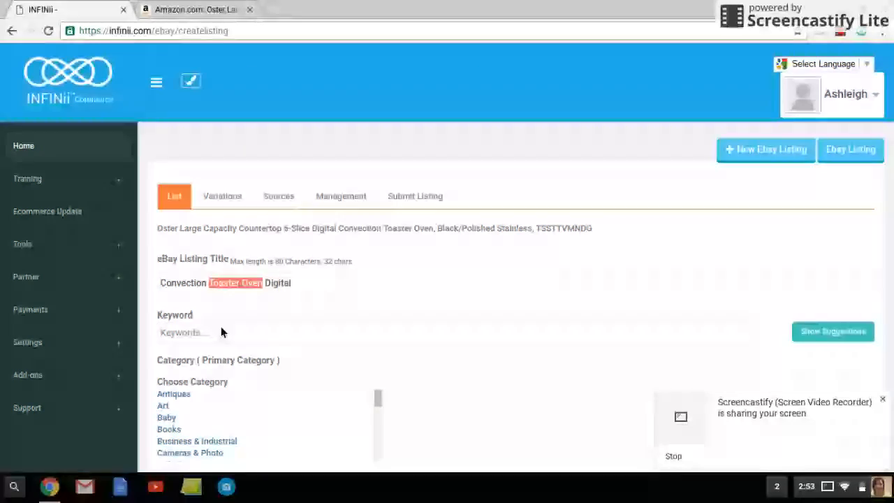
{"action": "right_click", "coordinate": [210, 343]}
{"action": "left_click", "coordinate": [250, 218]}
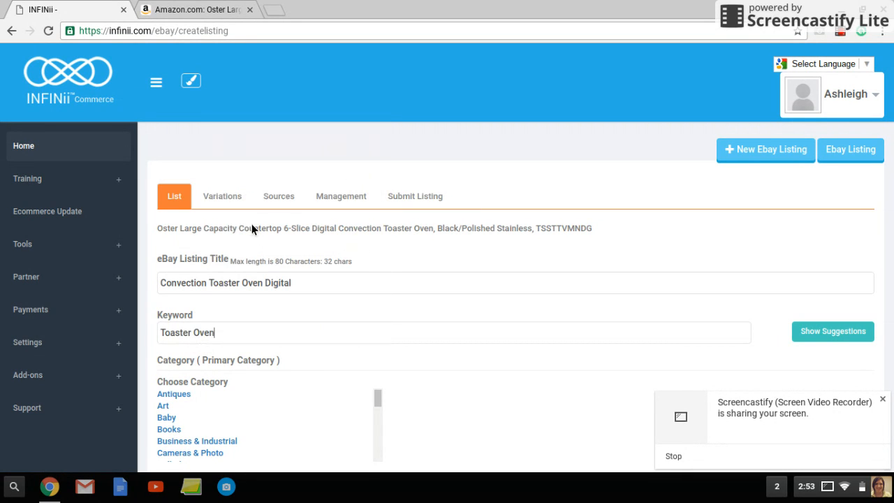
{"action": "left_click", "coordinate": [867, 337]}
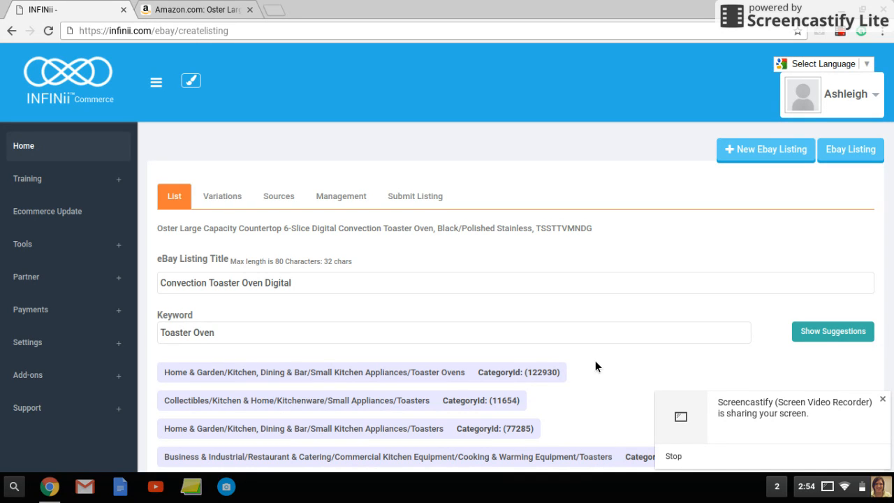
- Review the suggested categories, keywords and images, and check the selected primary category
{"action": "scroll", "coordinate": [539, 267], "scroll_direction": "down", "scroll_amount": 1}
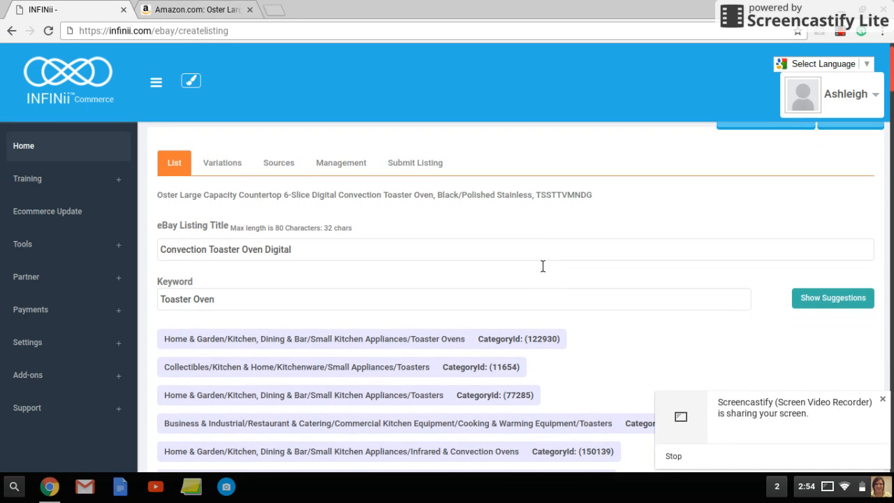
{"action": "scroll", "coordinate": [435, 338], "scroll_direction": "down", "scroll_amount": 10}
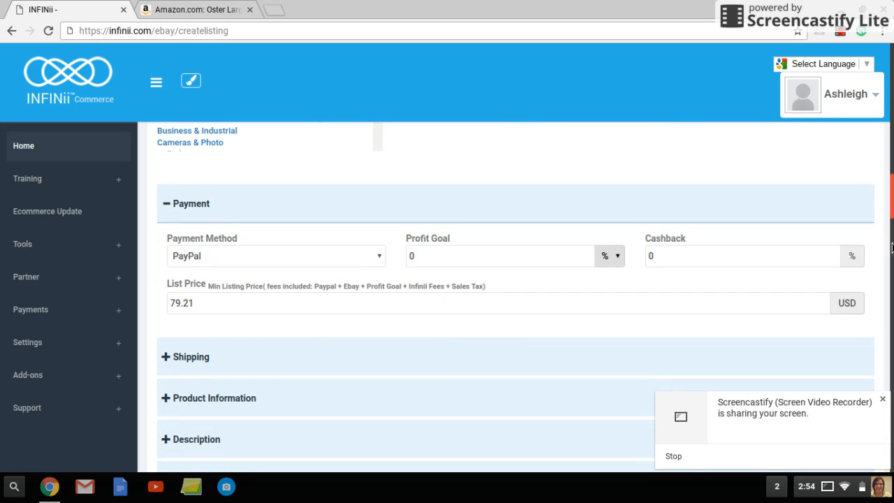
{"action": "left_click_drag", "start_coordinate": [892, 209], "coordinate": [892, 116]}
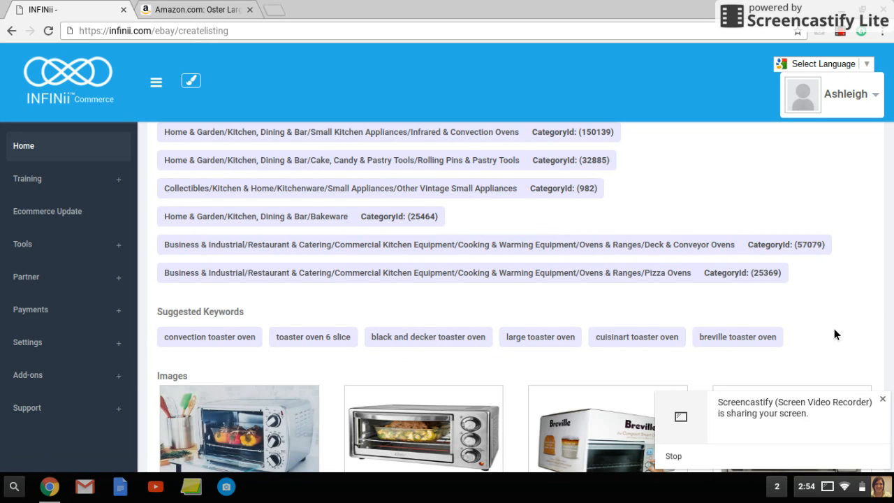
{"action": "scroll", "coordinate": [342, 271], "scroll_direction": "down", "scroll_amount": 1}
{"action": "scroll", "coordinate": [322, 311], "scroll_direction": "down", "scroll_amount": 3}
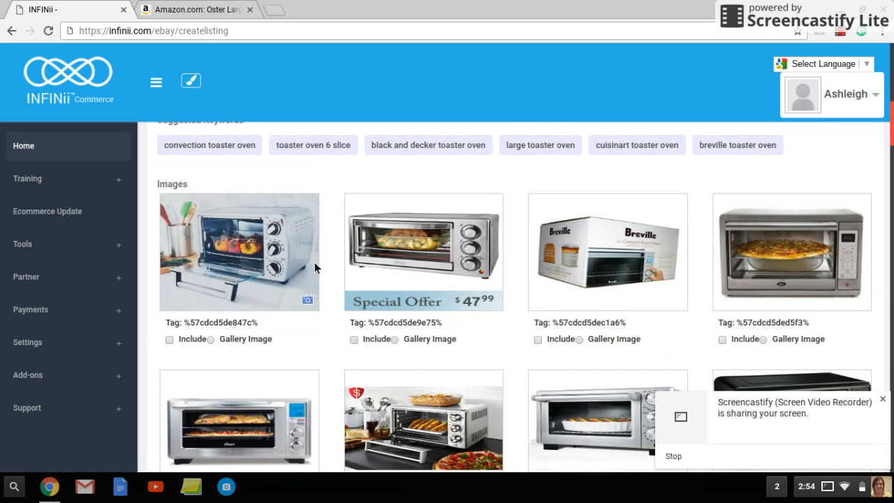
{"action": "scroll", "coordinate": [312, 308], "scroll_direction": "down", "scroll_amount": 1}
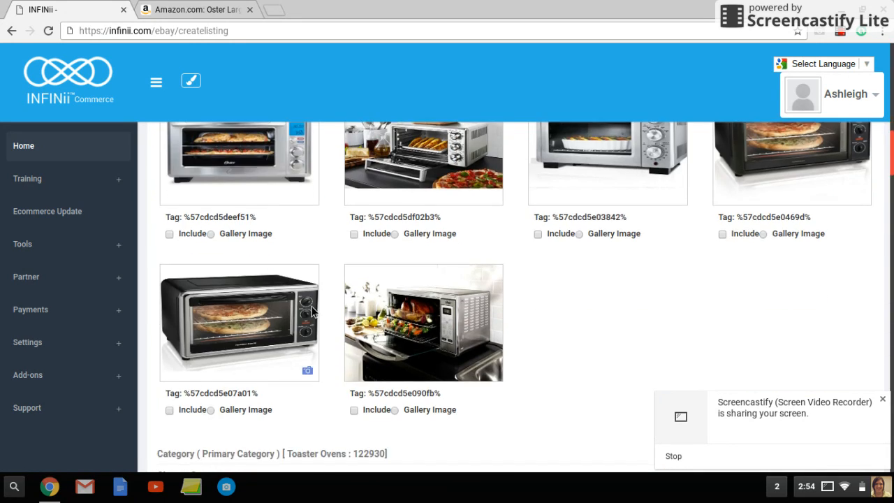
{"action": "scroll", "coordinate": [311, 307], "scroll_direction": "down", "scroll_amount": 3}
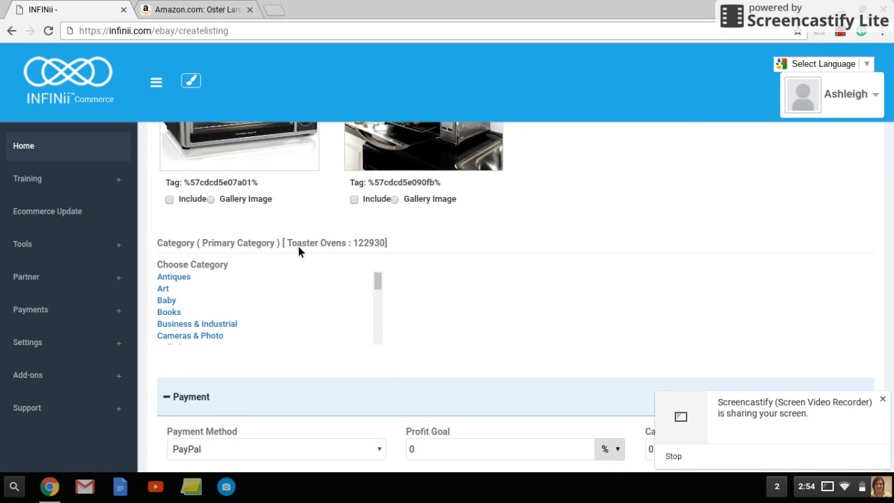
- Set the profit goal to 16 dollars and the cashback to 2 percent in the payment settings
{"action": "scroll", "coordinate": [454, 290], "scroll_direction": "down", "scroll_amount": 2}
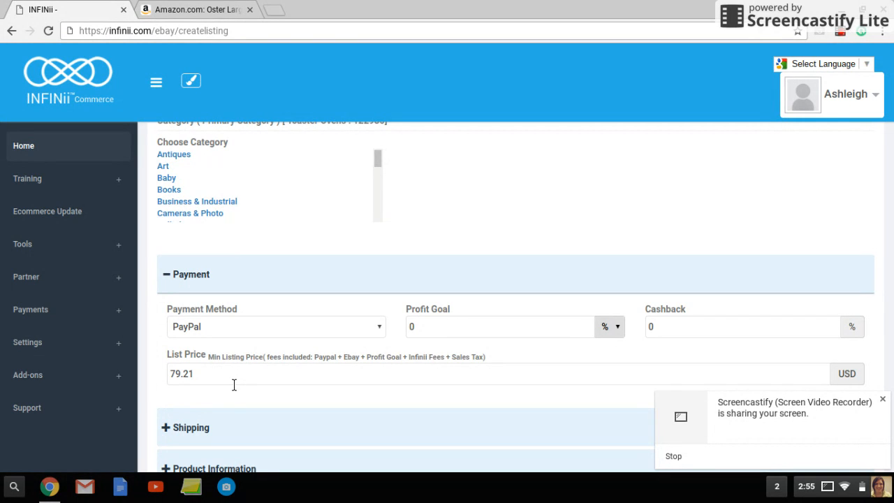
{"action": "left_click", "coordinate": [434, 332]}
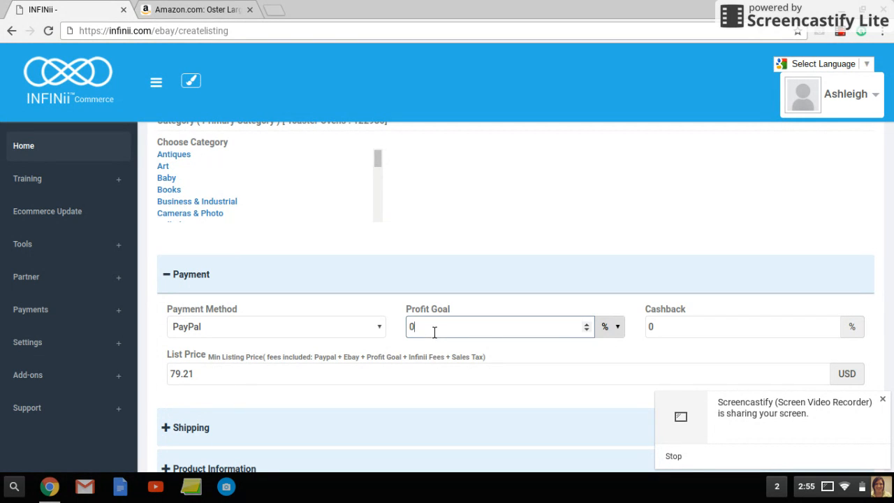
{"action": "left_click", "coordinate": [586, 324]}
{"action": "left_click", "coordinate": [619, 333]}
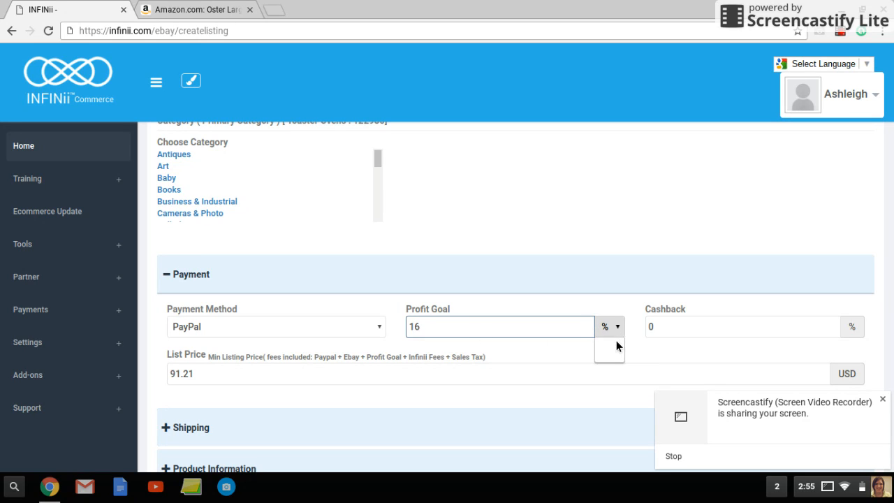
{"action": "left_click", "coordinate": [605, 356]}
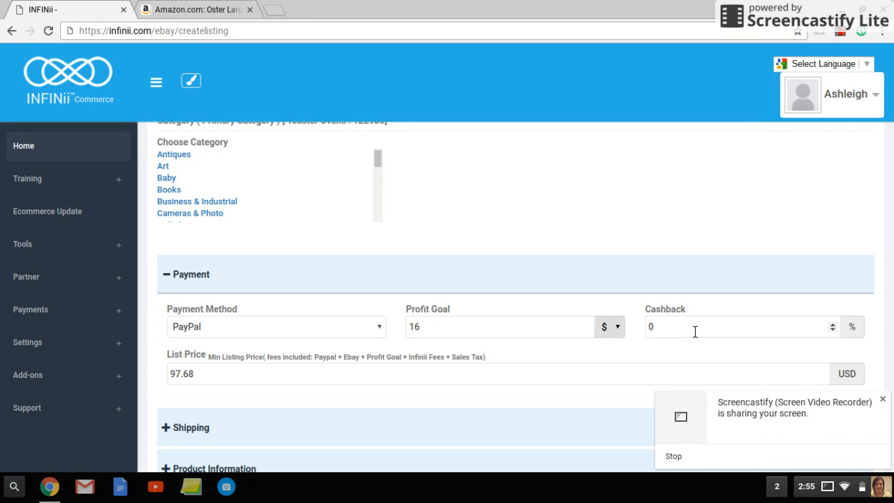
{"action": "left_click", "coordinate": [838, 323]}
{"action": "left_click", "coordinate": [838, 324]}
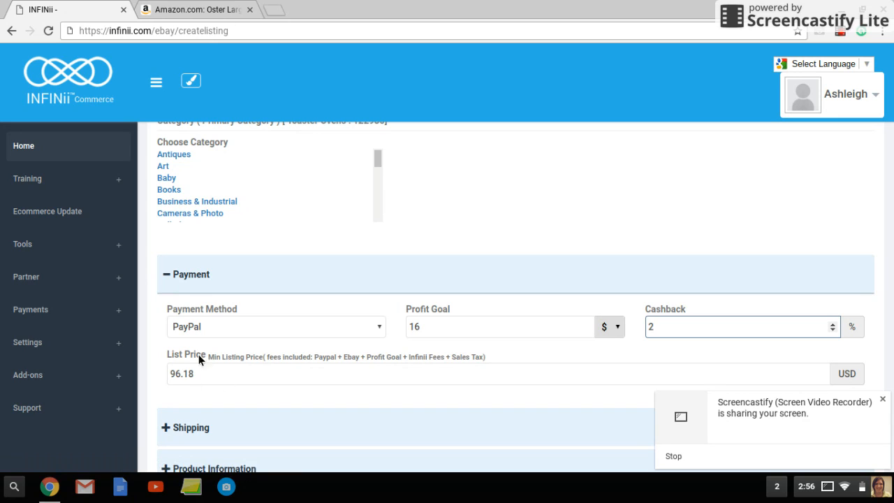
- Collapse the Payment section and expand the Shipping section of the listing
{"action": "left_click", "coordinate": [195, 276]}
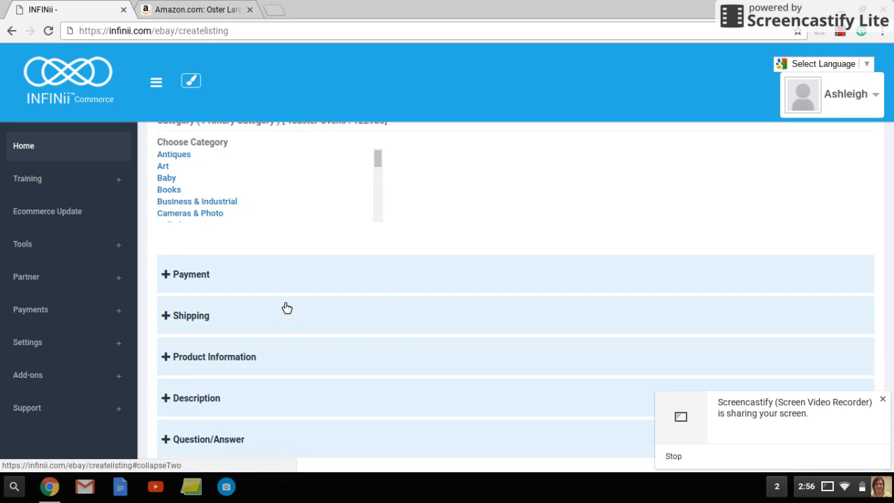
{"action": "left_click", "coordinate": [214, 316]}
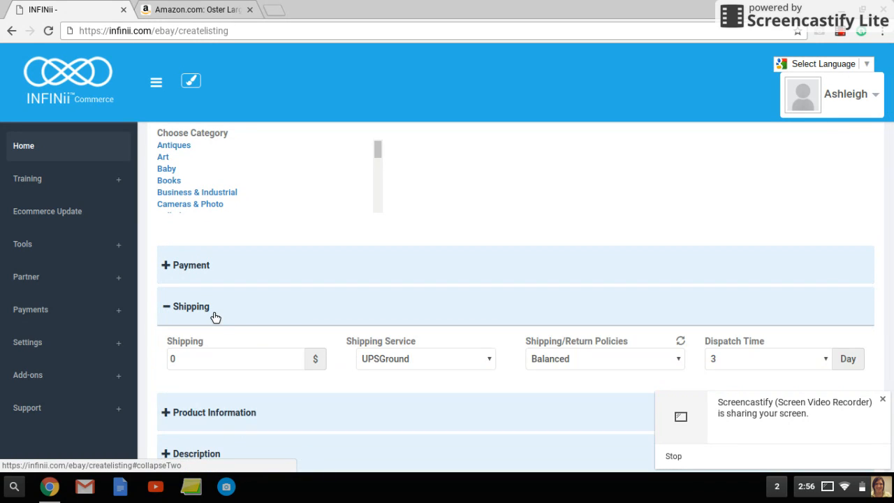
{"action": "scroll", "coordinate": [514, 238], "scroll_direction": "down", "scroll_amount": 1}
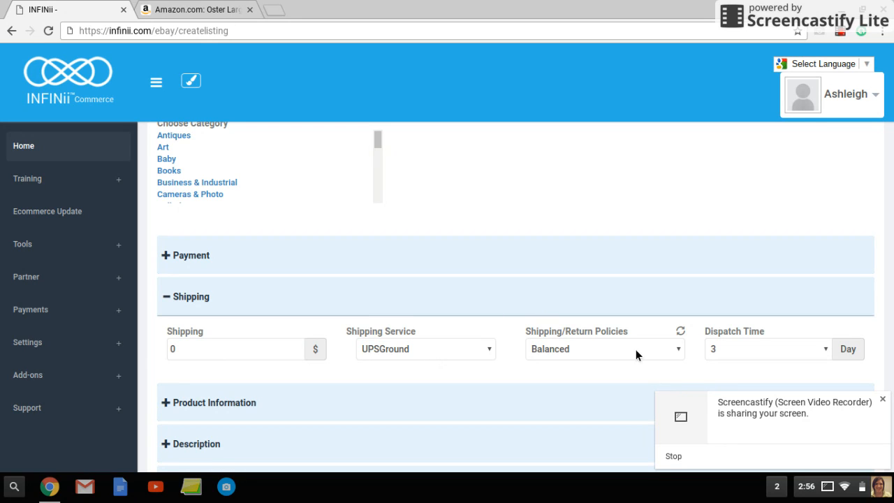
- Review the available shipping/return policy options and collapse the Shipping section of the listing
{"action": "left_click", "coordinate": [682, 349]}
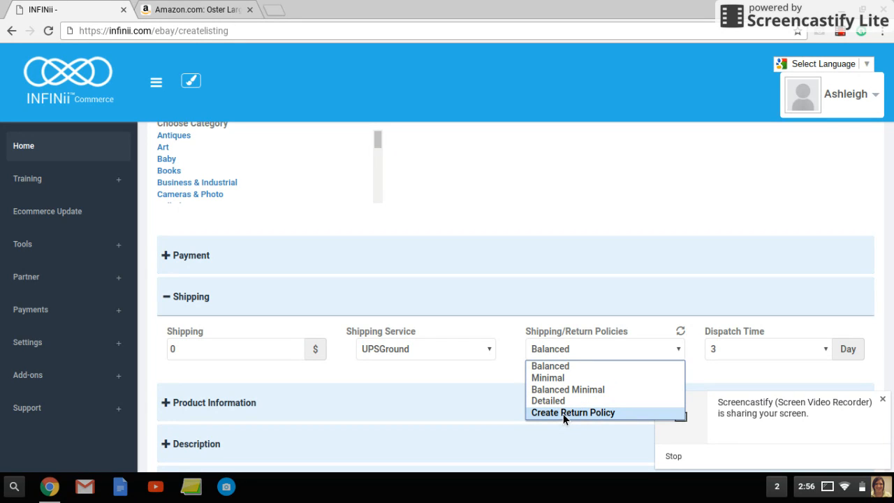
{"action": "left_click", "coordinate": [658, 324]}
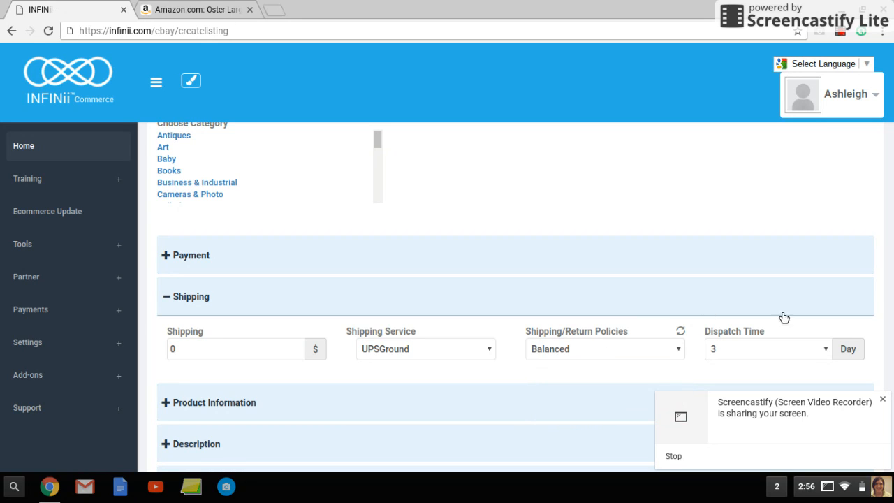
{"action": "left_click", "coordinate": [213, 307]}
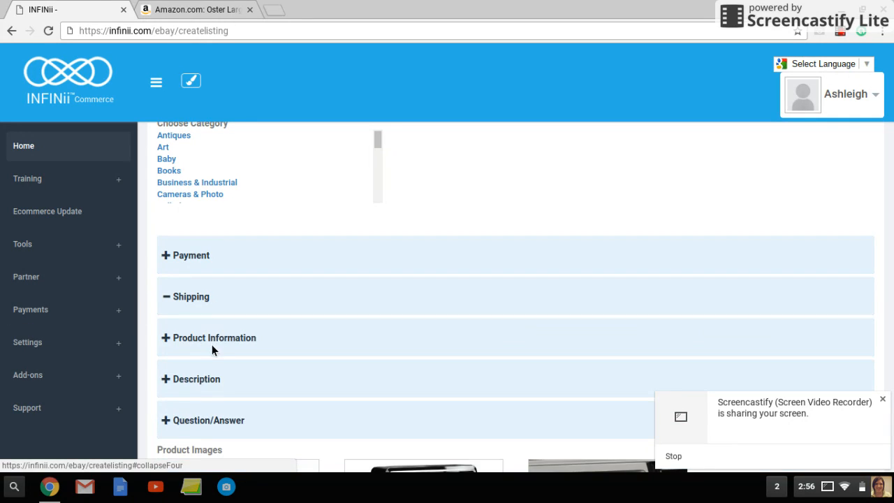
- Expand the Product Information section, review the list duration setting, and set the refill quantity to 1
{"action": "left_click", "coordinate": [212, 342]}
{"action": "scroll", "coordinate": [377, 325], "scroll_direction": "down", "scroll_amount": 1}
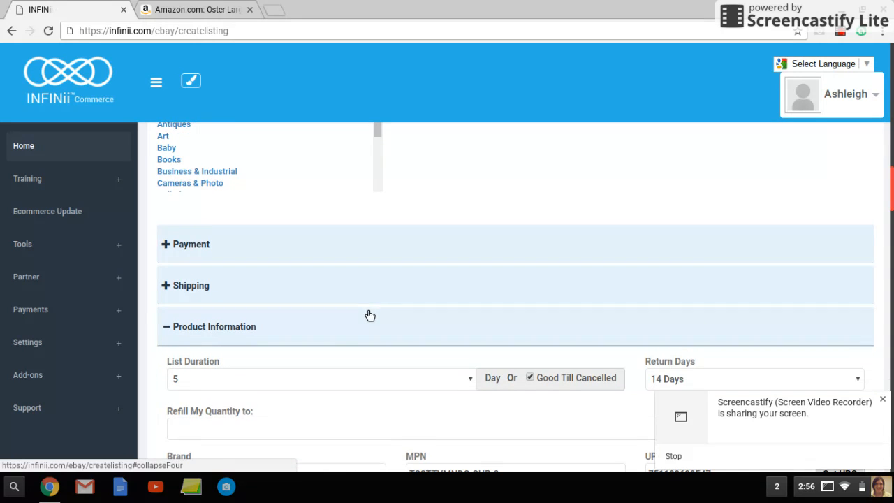
{"action": "scroll", "coordinate": [353, 295], "scroll_direction": "down", "scroll_amount": 1}
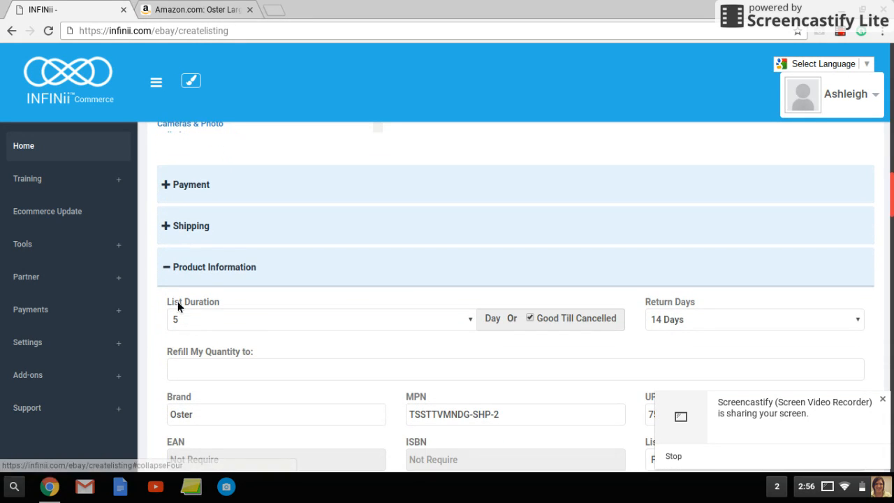
{"action": "left_click", "coordinate": [471, 320]}
{"action": "left_click", "coordinate": [471, 321]}
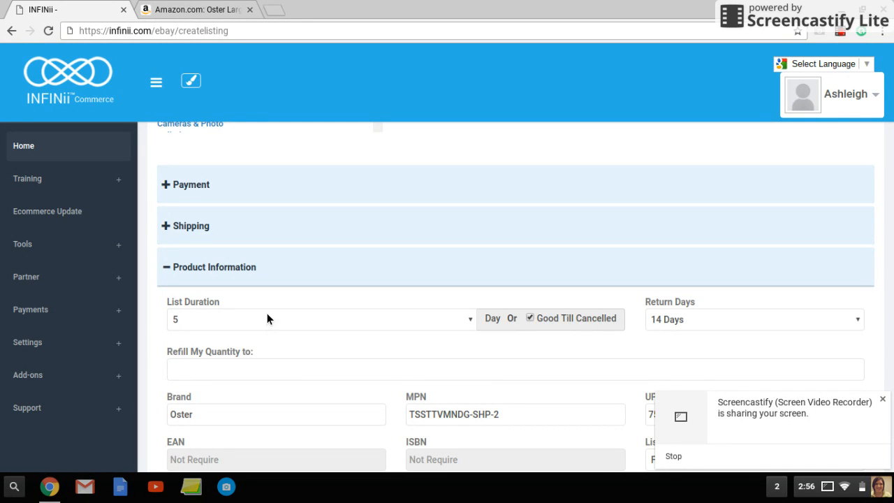
{"action": "scroll", "coordinate": [267, 319], "scroll_direction": "down", "scroll_amount": 1}
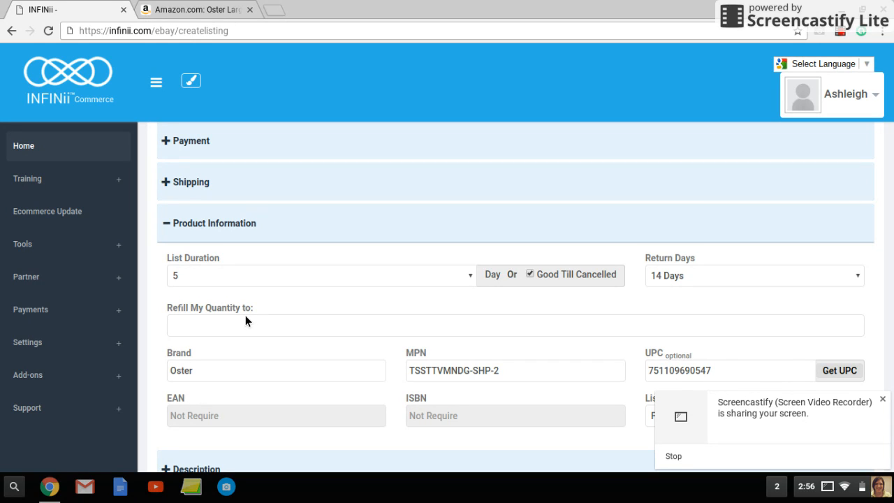
{"action": "left_click", "coordinate": [858, 322]}
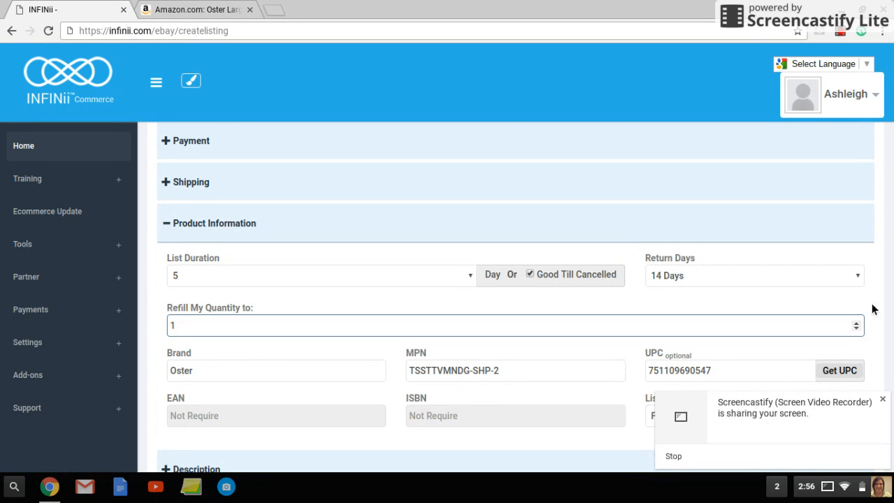
- Check the auto-post and auto-relist options in the Management settings and return to the main listing details
{"action": "left_click_drag", "start_coordinate": [893, 173], "coordinate": [783, 68]}
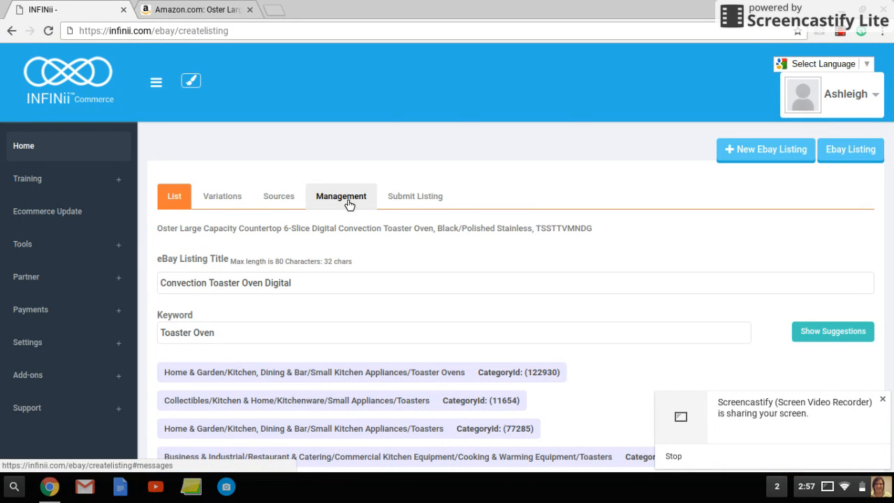
{"action": "left_click", "coordinate": [341, 197]}
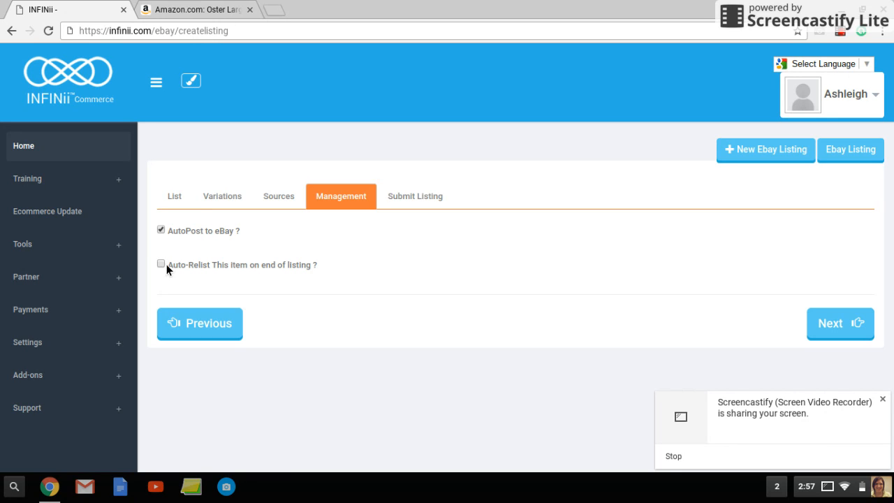
{"action": "left_click", "coordinate": [182, 203]}
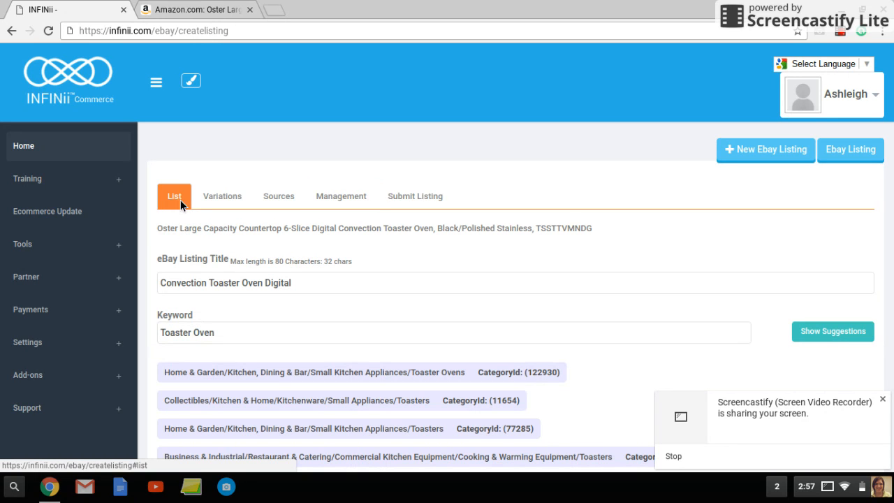
- Collapse the Product Information section, expand Question/Answer, and view the available question numbers
{"action": "scroll", "coordinate": [182, 202], "scroll_direction": "down", "scroll_amount": 3}
{"action": "scroll", "coordinate": [516, 297], "scroll_direction": "down", "scroll_amount": 15}
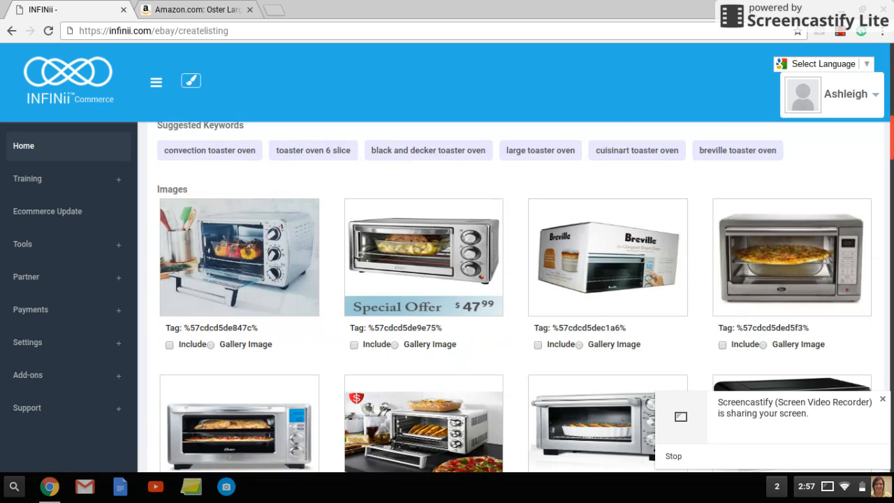
{"action": "scroll", "coordinate": [516, 296], "scroll_direction": "down", "scroll_amount": 1}
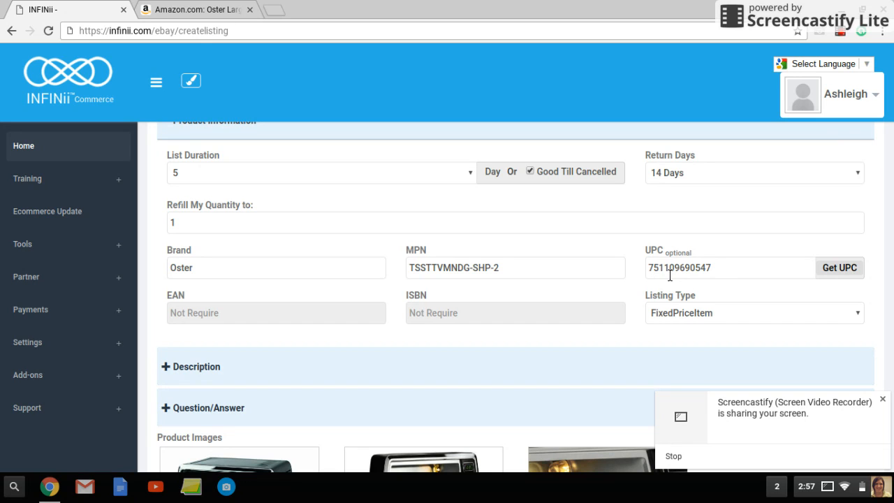
{"action": "left_click", "coordinate": [227, 135]}
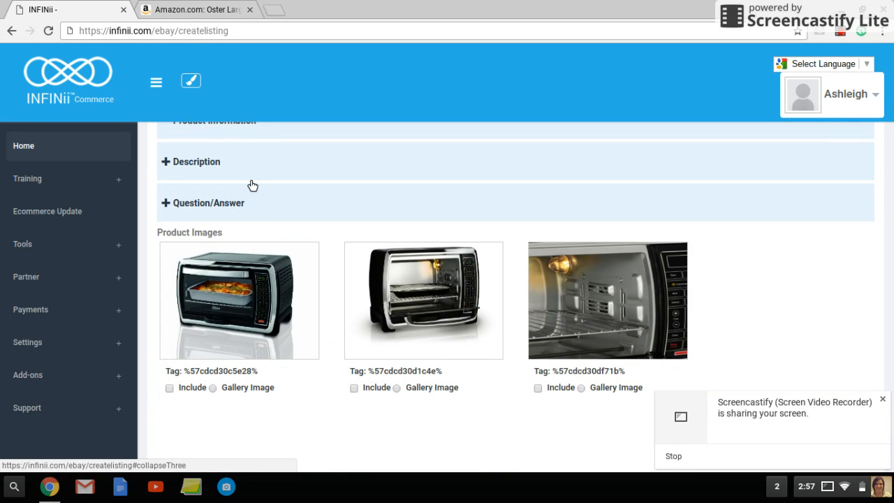
{"action": "left_click", "coordinate": [235, 205]}
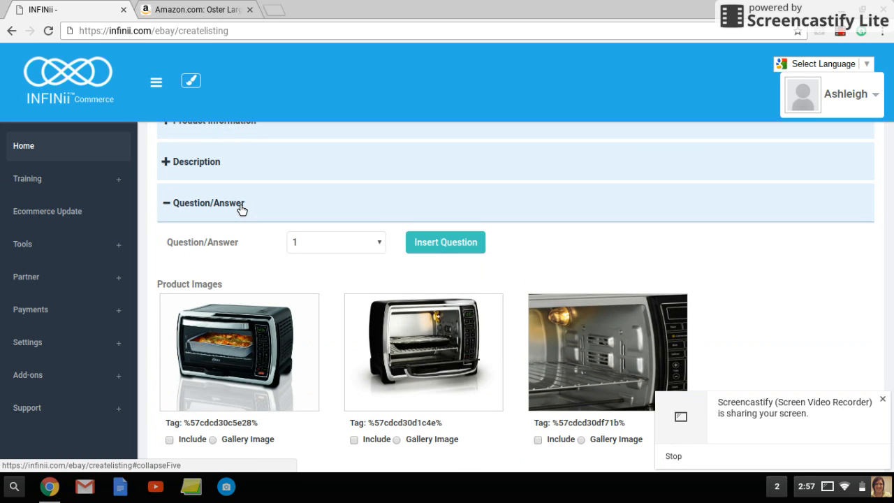
{"action": "left_click", "coordinate": [383, 247]}
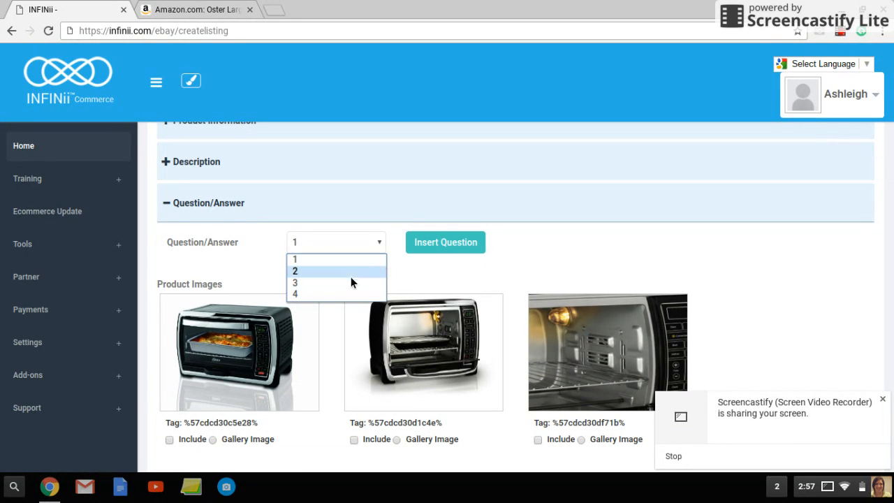
{"action": "left_click", "coordinate": [213, 8]}
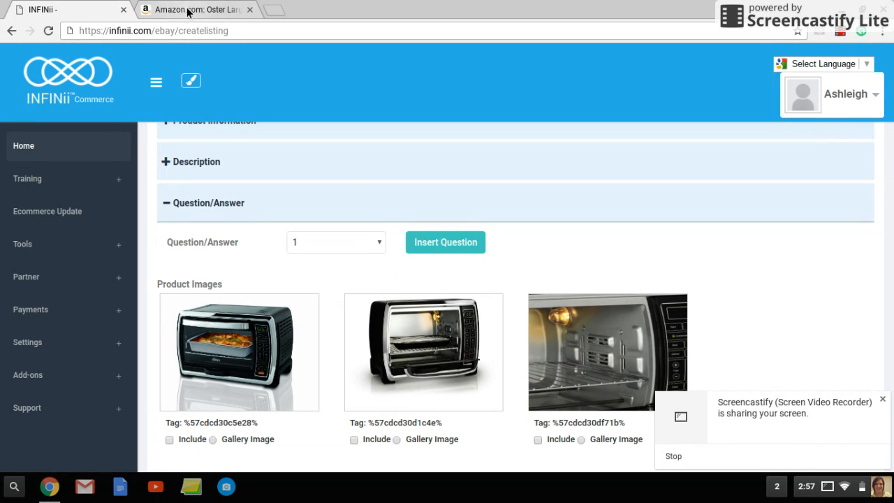
- Switch to the Amazon product page and examine its Customer Questions & Answers section
{"action": "left_click", "coordinate": [188, 10]}
{"action": "scroll", "coordinate": [447, 280], "scroll_direction": "down", "scroll_amount": 15}
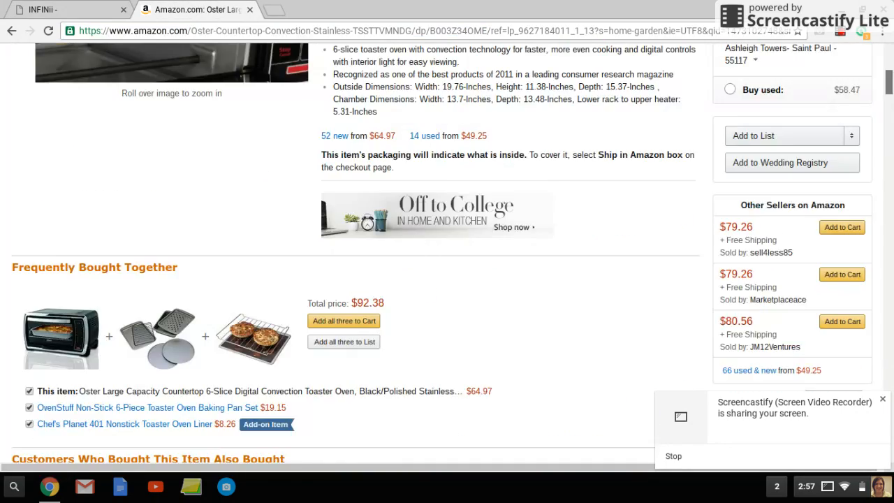
{"action": "scroll", "coordinate": [447, 279], "scroll_direction": "down", "scroll_amount": 10}
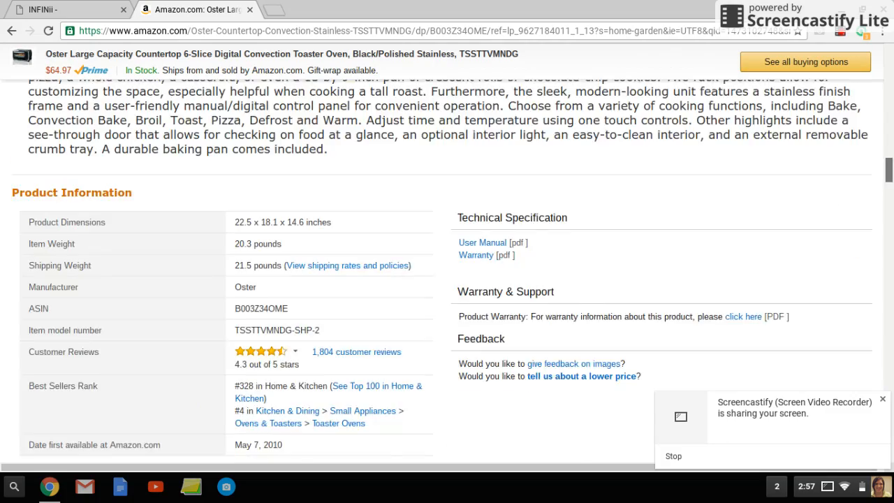
{"action": "scroll", "coordinate": [447, 279], "scroll_direction": "down", "scroll_amount": 2}
{"action": "scroll", "coordinate": [447, 273], "scroll_direction": "down", "scroll_amount": 10}
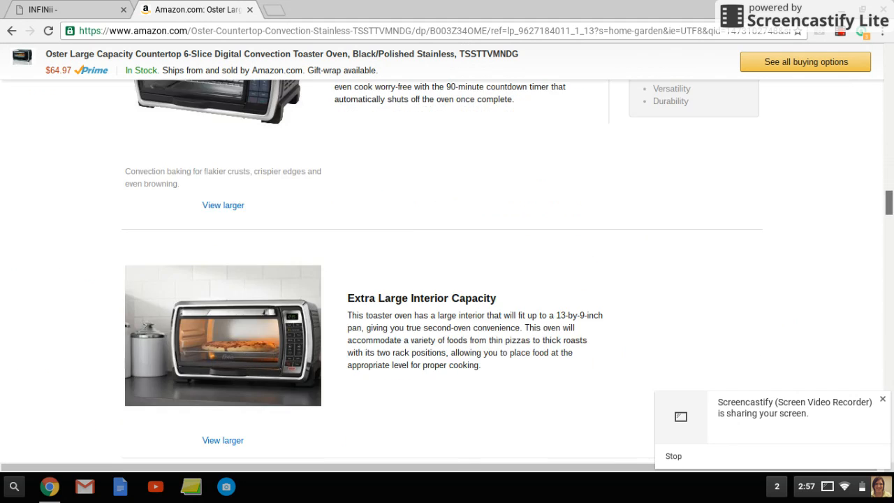
{"action": "scroll", "coordinate": [447, 272], "scroll_direction": "down", "scroll_amount": 3}
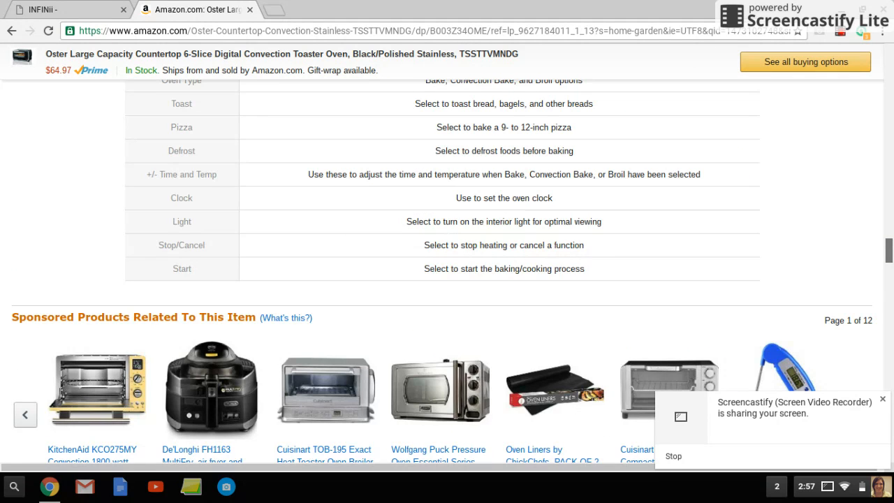
{"action": "scroll", "coordinate": [796, 285], "scroll_direction": "down", "scroll_amount": 15}
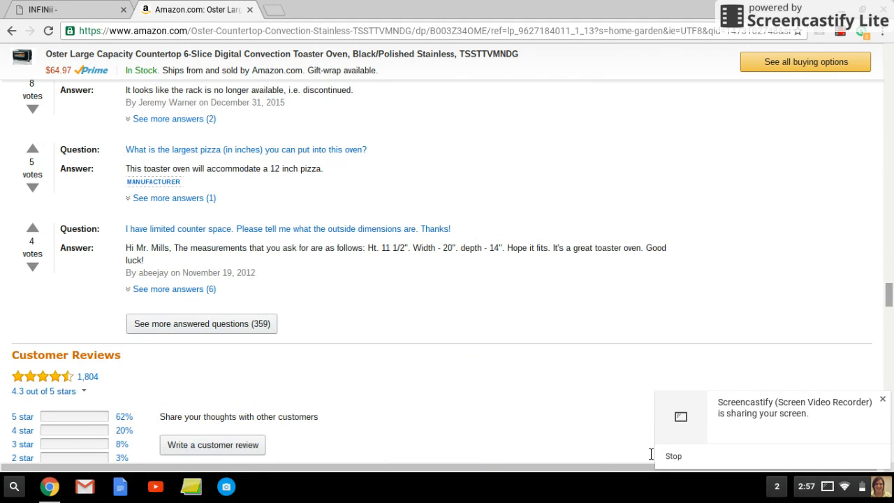
{"action": "scroll", "coordinate": [452, 312], "scroll_direction": "up", "scroll_amount": 3}
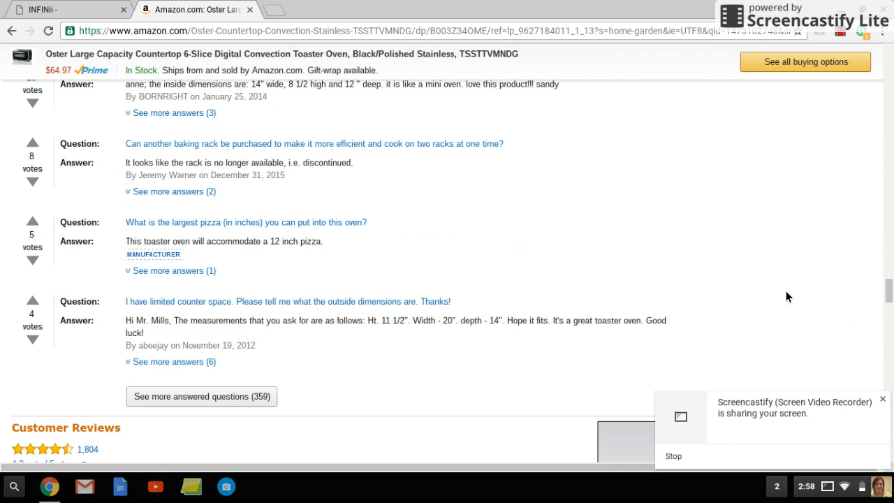
{"action": "scroll", "coordinate": [786, 294], "scroll_direction": "up", "scroll_amount": 2}
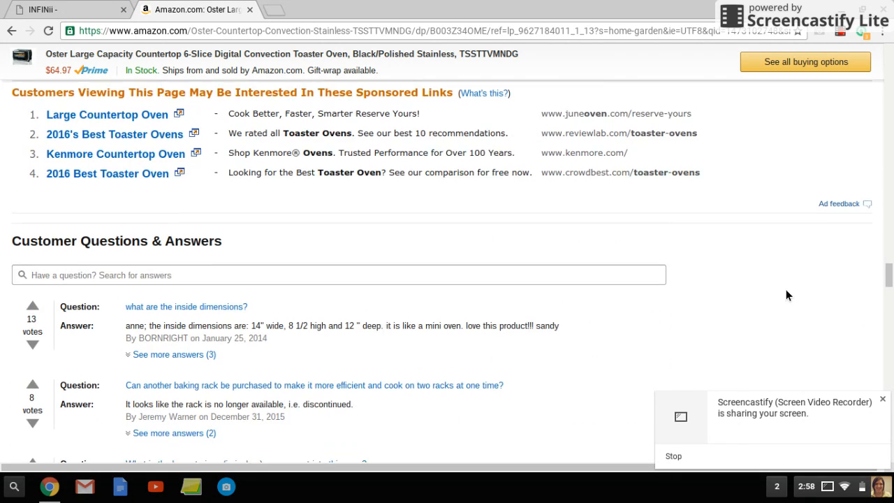
{"action": "scroll", "coordinate": [785, 295], "scroll_direction": "down", "scroll_amount": 2}
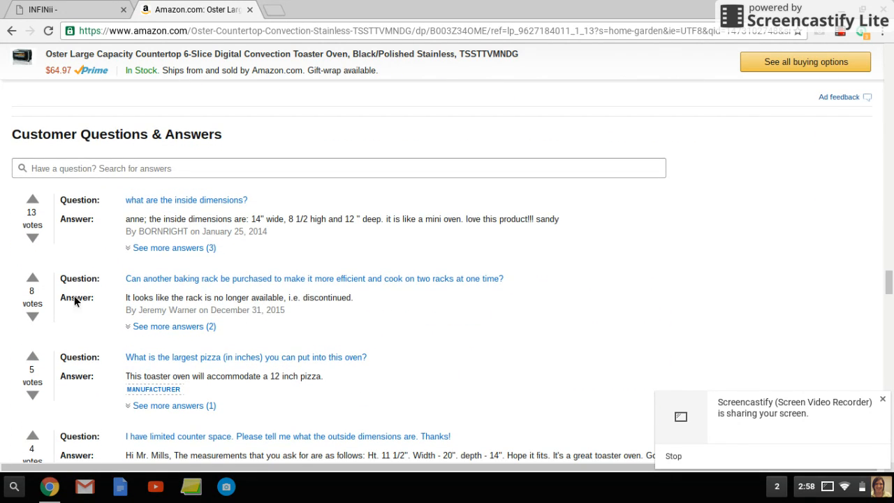
- Return to the INFINii listing and check the number choices for inserting questions and answers
{"action": "left_click", "coordinate": [77, 10]}
{"action": "left_click", "coordinate": [379, 243]}
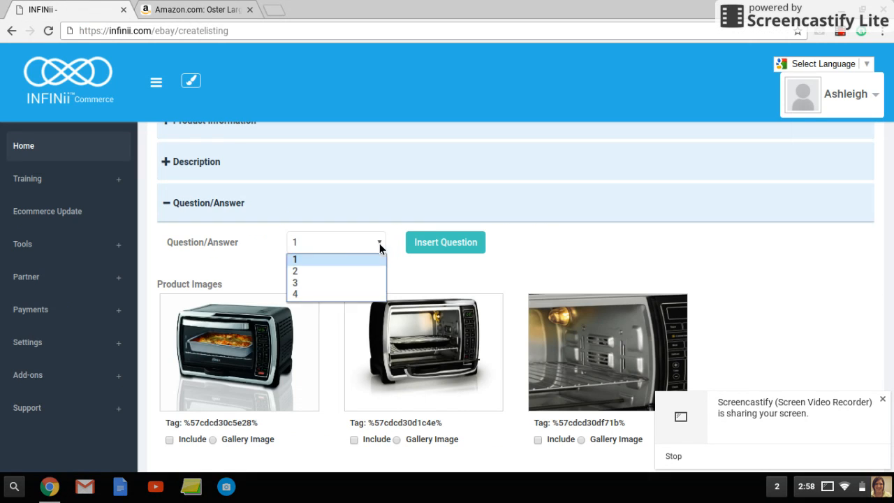
{"action": "left_click", "coordinate": [409, 279]}
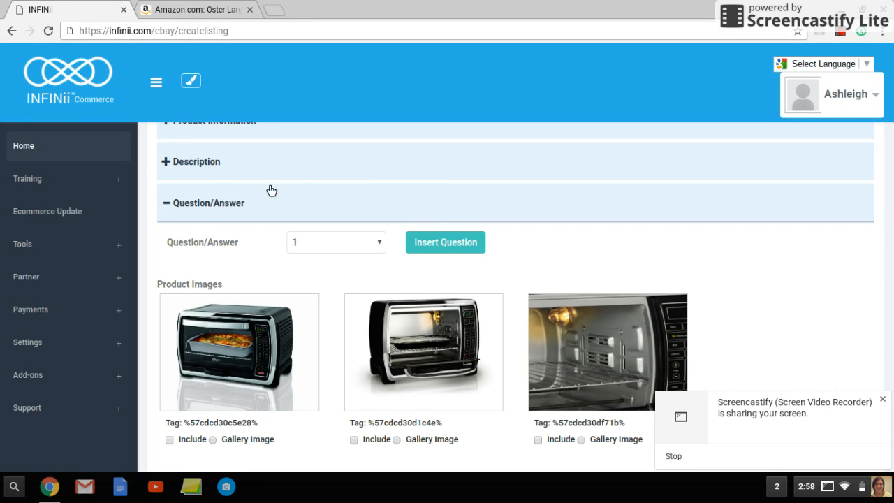
- Examine the product images and the Media Library with their include, gallery image and upload options
{"action": "scroll", "coordinate": [788, 255], "scroll_direction": "down", "scroll_amount": 3}
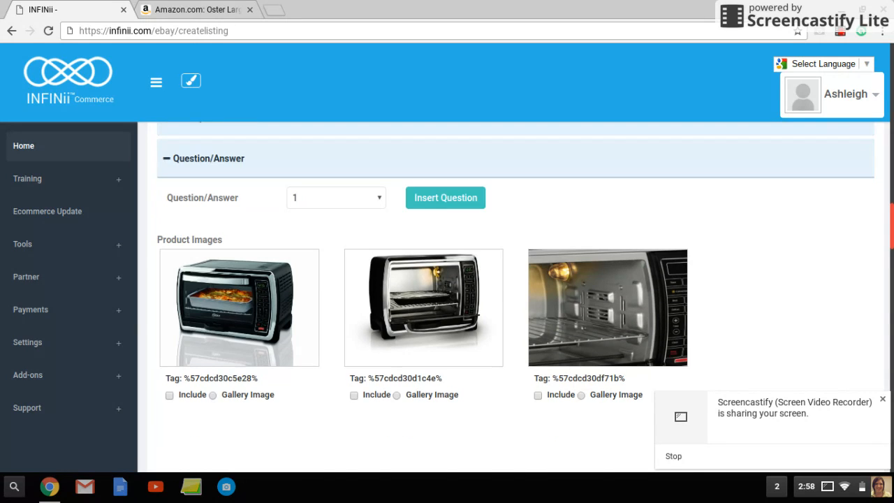
{"action": "scroll", "coordinate": [788, 256], "scroll_direction": "up", "scroll_amount": 1}
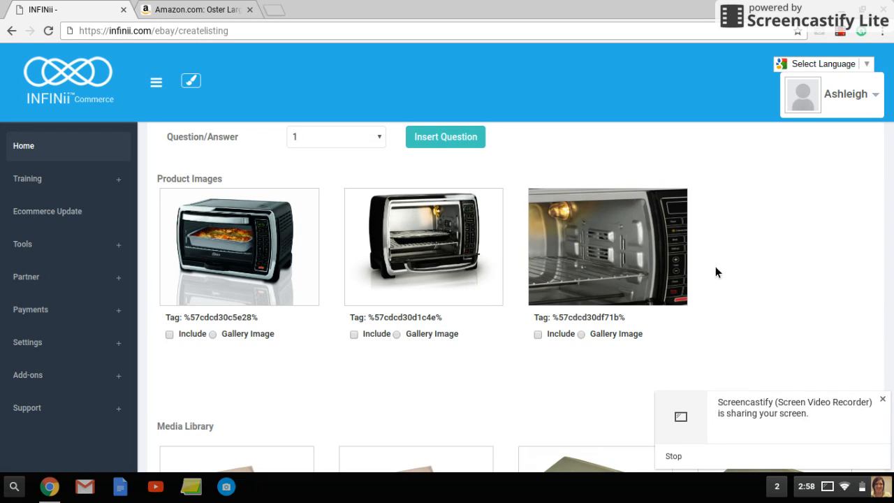
{"action": "scroll", "coordinate": [691, 262], "scroll_direction": "down", "scroll_amount": 1}
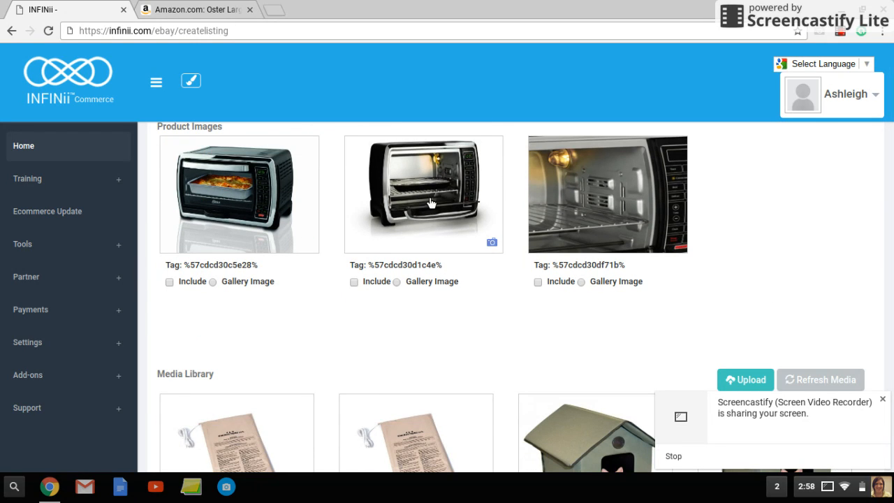
{"action": "scroll", "coordinate": [450, 292], "scroll_direction": "down", "scroll_amount": 1}
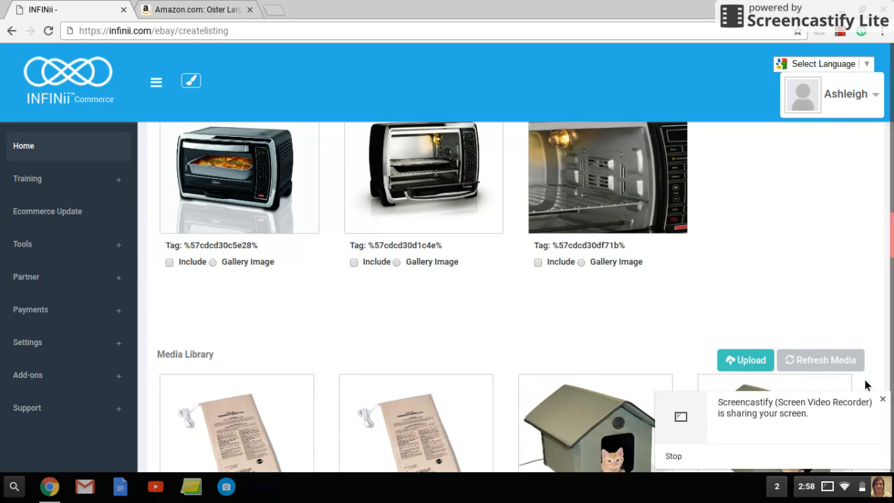
{"action": "scroll", "coordinate": [793, 377], "scroll_direction": "down", "scroll_amount": 1}
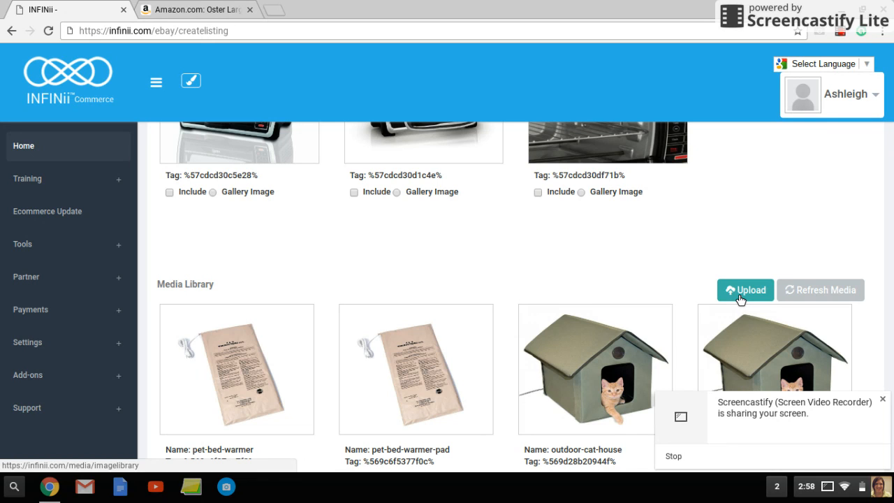
{"action": "scroll", "coordinate": [488, 272], "scroll_direction": "down", "scroll_amount": 1}
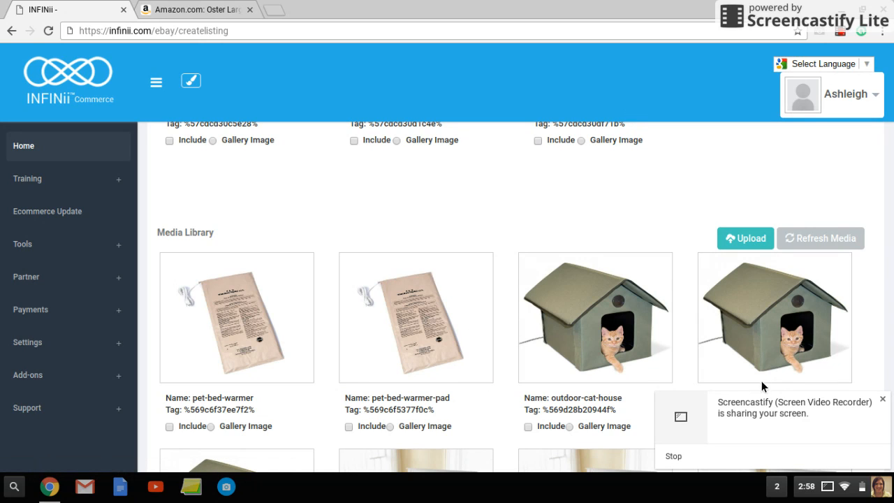
{"action": "scroll", "coordinate": [212, 318], "scroll_direction": "down", "scroll_amount": 1}
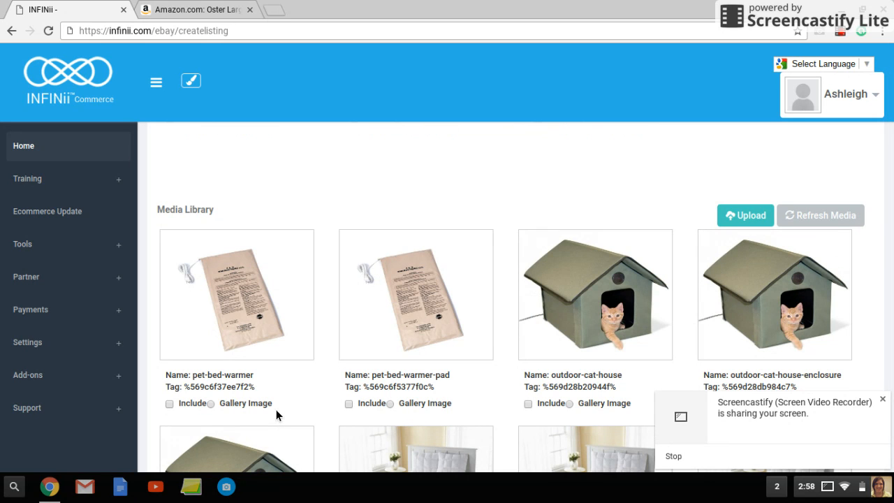
{"action": "scroll", "coordinate": [314, 275], "scroll_direction": "up", "scroll_amount": 2}
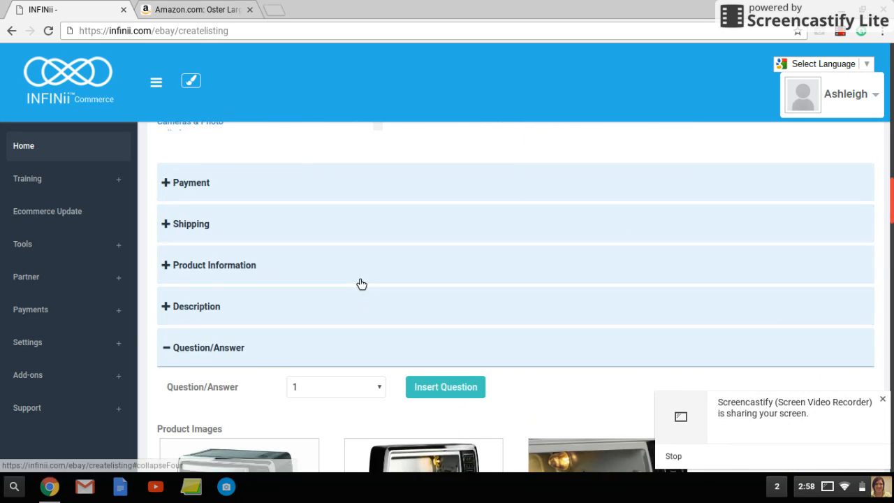
- Expand the Description section and examine the description text, its heading formats, the features and specifications, and the shipping and return policy
{"action": "scroll", "coordinate": [356, 283], "scroll_direction": "down", "scroll_amount": 7}
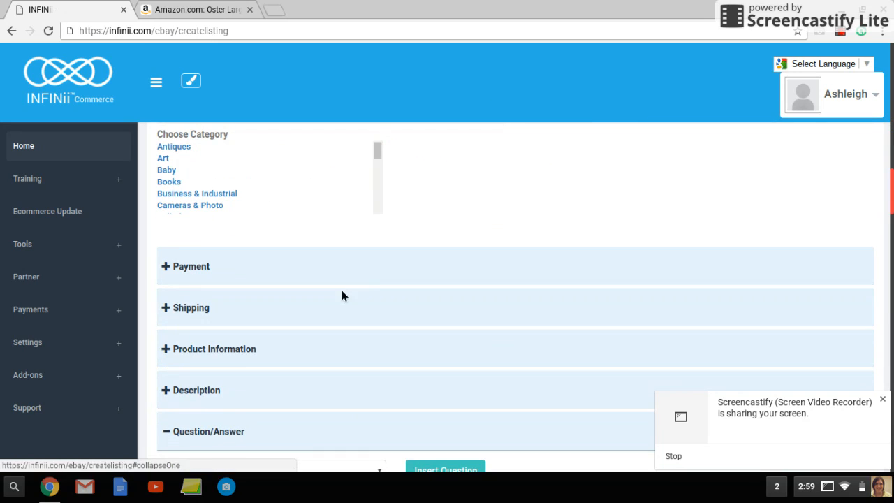
{"action": "left_click", "coordinate": [340, 389]}
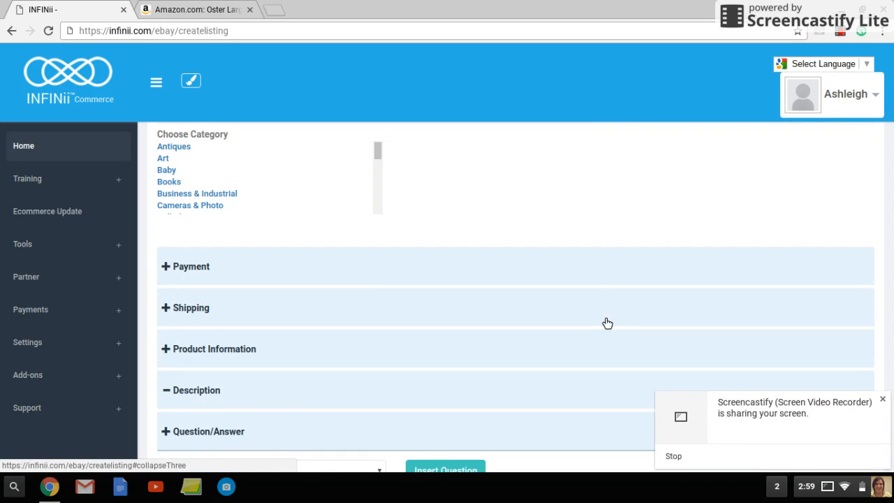
{"action": "scroll", "coordinate": [540, 205], "scroll_direction": "down", "scroll_amount": 1}
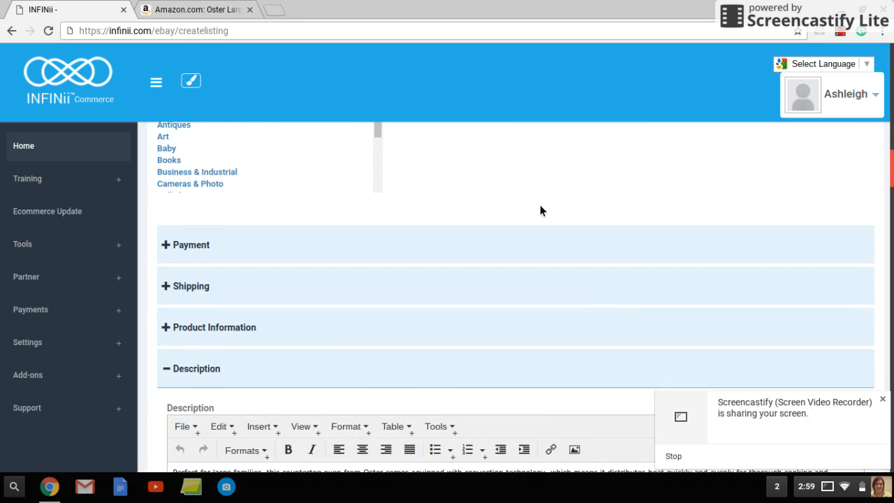
{"action": "scroll", "coordinate": [542, 210], "scroll_direction": "down", "scroll_amount": 3}
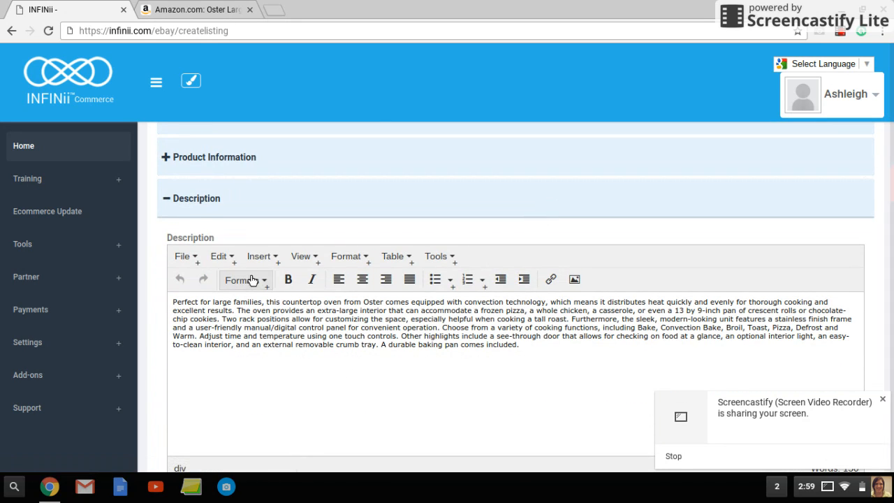
{"action": "left_click", "coordinate": [253, 281]}
{"action": "mouse_move", "coordinate": [257, 311]}
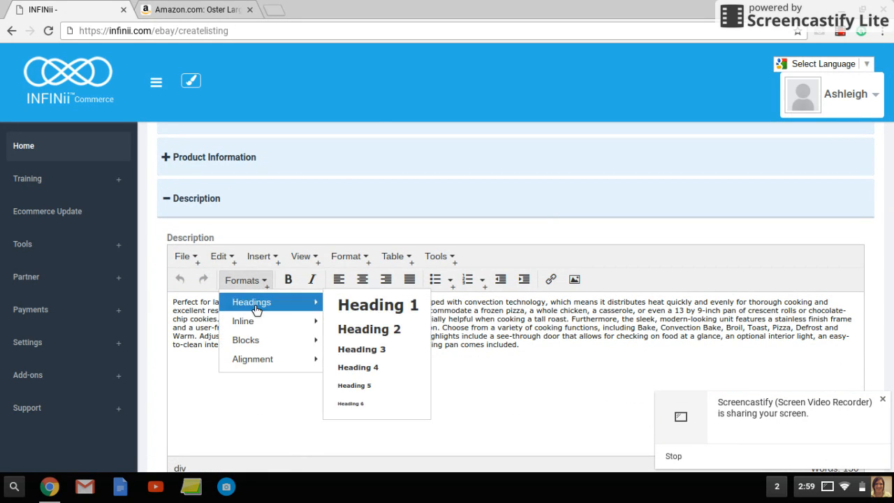
{"action": "left_click", "coordinate": [620, 378]}
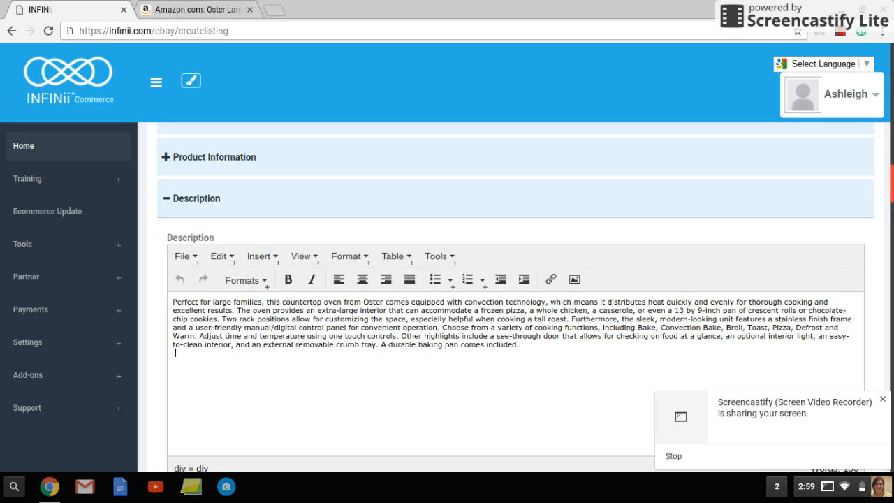
{"action": "scroll", "coordinate": [517, 297], "scroll_direction": "down", "scroll_amount": 5}
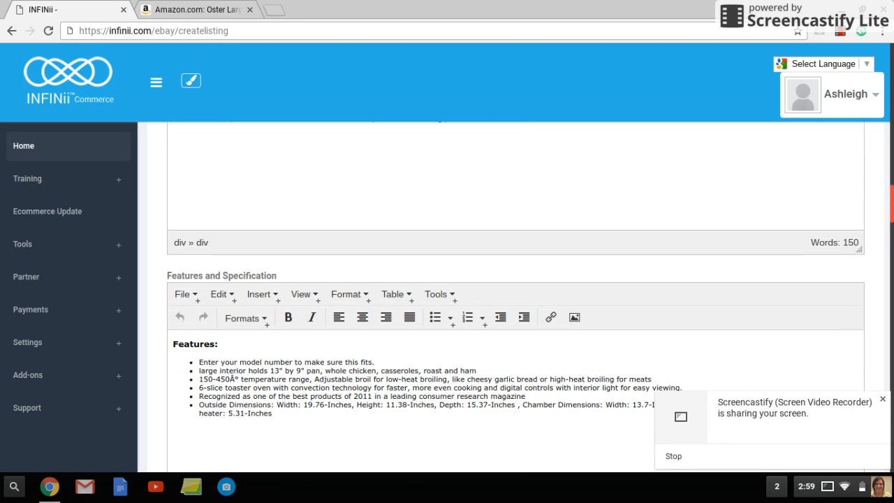
{"action": "scroll", "coordinate": [654, 286], "scroll_direction": "down", "scroll_amount": 6}
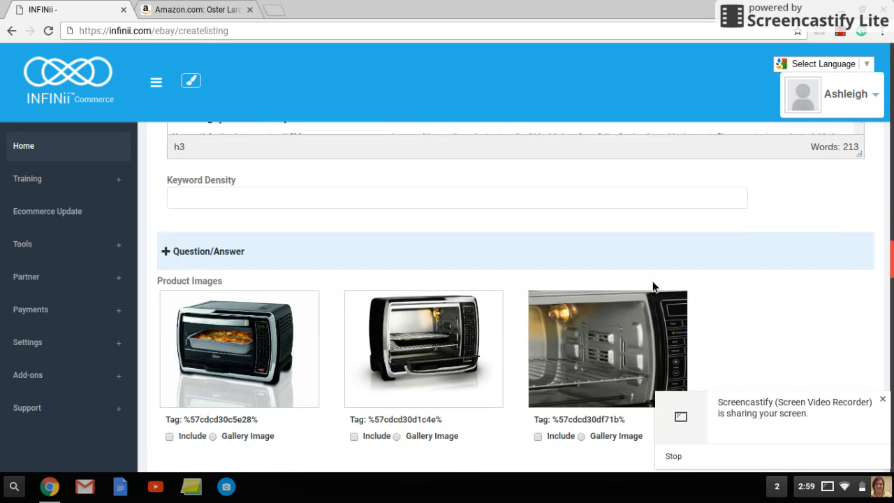
- Check the keyword density for "toaster" and "toaster oven", leaving "toaster" as the keyword
{"action": "left_click", "coordinate": [227, 205]}
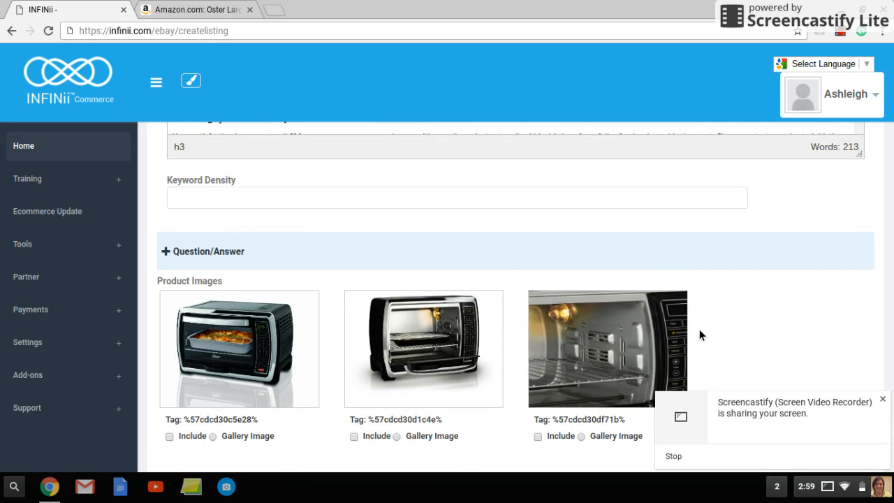
{"action": "type", "text": "toaster"}
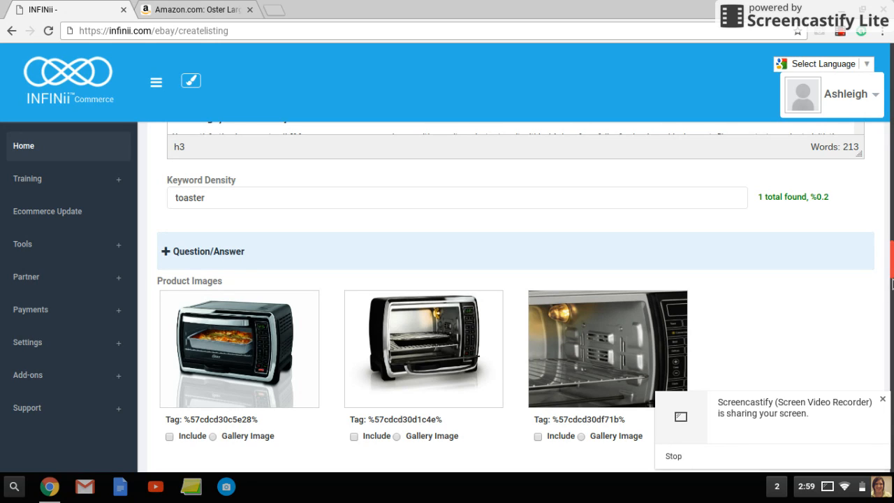
{"action": "type", "text": " oven"}
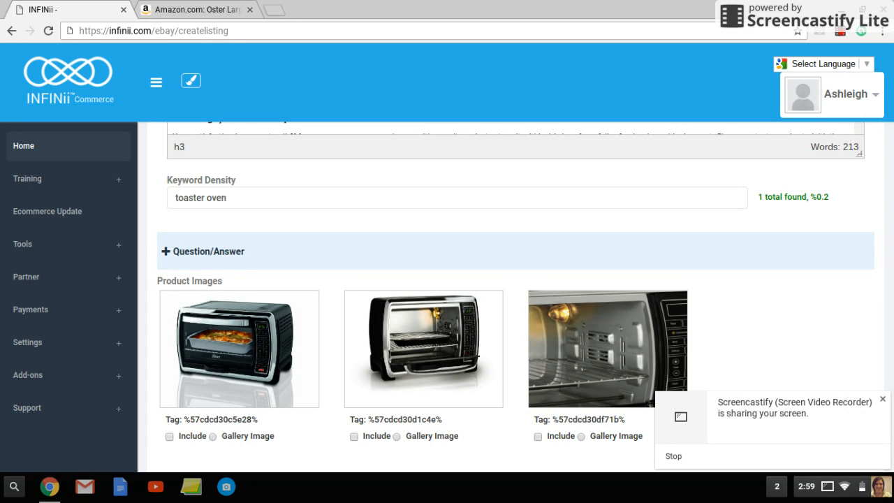
{"action": "key", "text": "BackSpace"}
{"action": "key", "text": "BackSpace"}
{"action": "key", "text": "BackSpace"}
{"action": "key", "text": "BackSpace"}
{"action": "key", "text": "BackSpace"}
{"action": "left_click_drag", "start_coordinate": [809, 201], "coordinate": [837, 200]}
{"action": "left_click", "coordinate": [831, 195]}
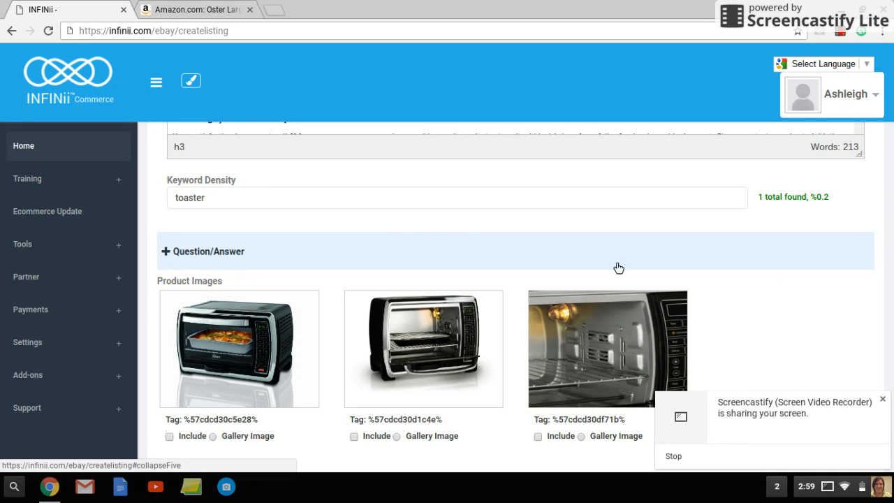
- View the listing's variations, and switch to the Amazon product page to check the oven for variations
{"action": "scroll", "coordinate": [489, 315], "scroll_direction": "up", "scroll_amount": 20}
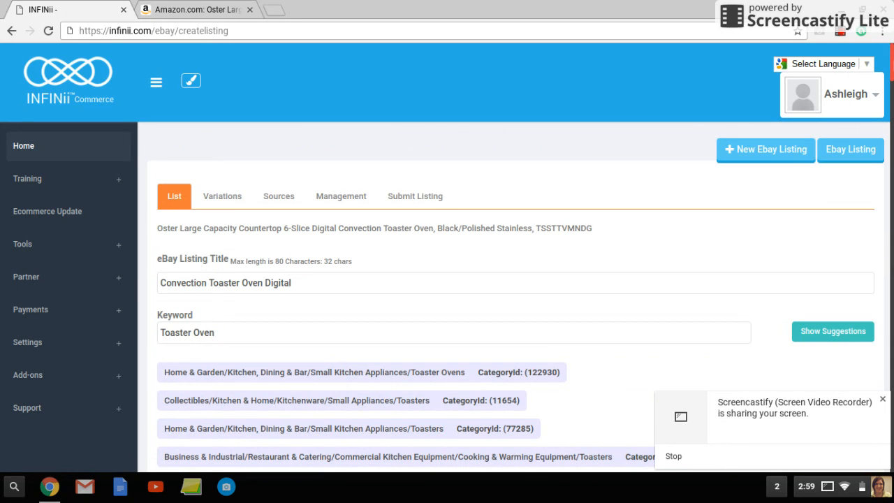
{"action": "left_click", "coordinate": [219, 202]}
{"action": "left_click", "coordinate": [197, 10]}
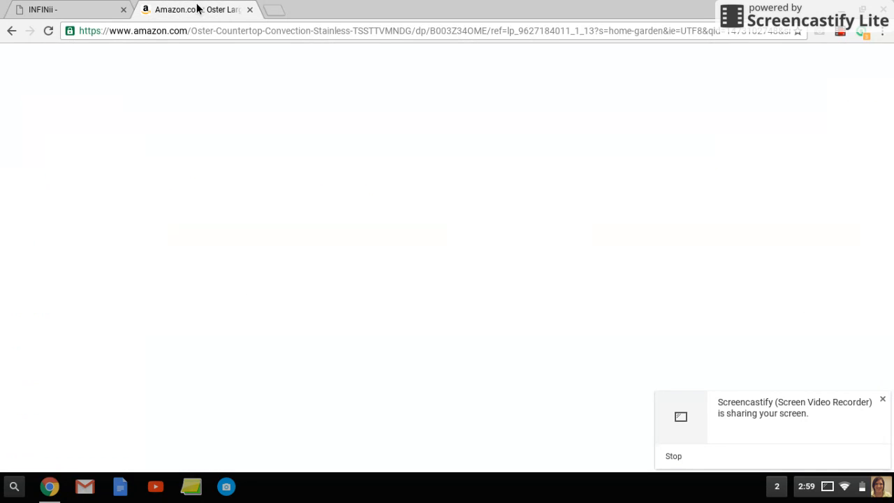
{"action": "left_click_drag", "start_coordinate": [890, 289], "coordinate": [887, 59]}
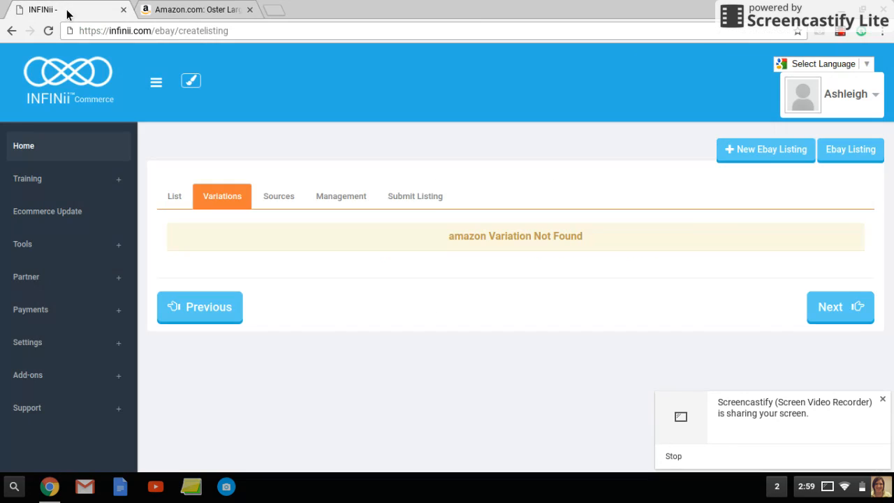
- Return to the INFINii listing and examine its sources, including the choices for adding another source
{"action": "left_click", "coordinate": [68, 10]}
{"action": "left_click", "coordinate": [272, 195]}
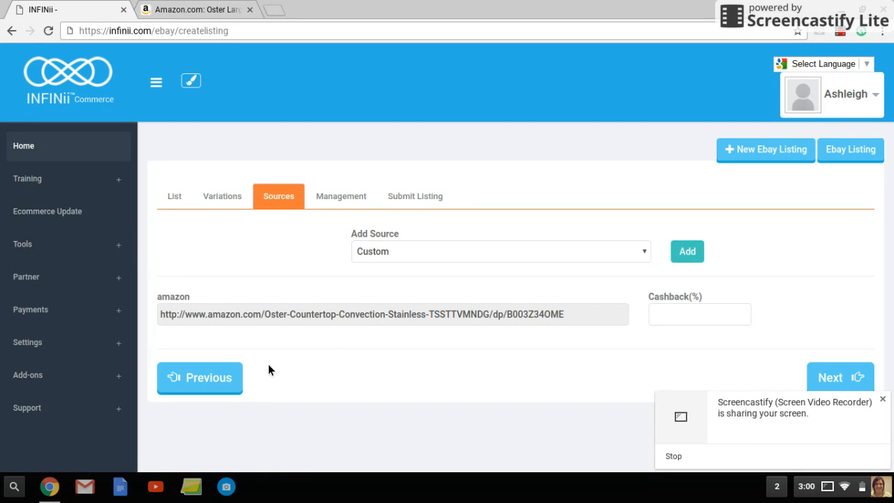
{"action": "left_click", "coordinate": [416, 254]}
{"action": "left_click", "coordinate": [289, 296]}
- Review the listing's auto-post and auto-relist management options, and open the final submission page
{"action": "left_click", "coordinate": [331, 201]}
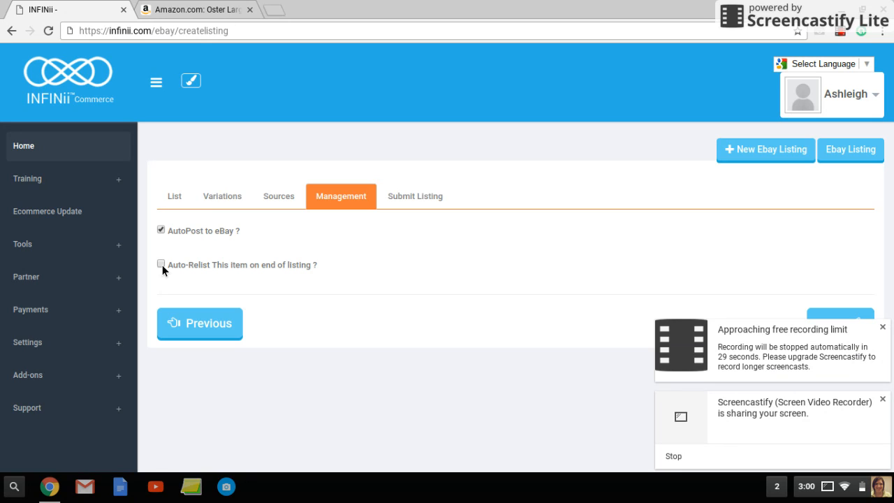
{"action": "left_click", "coordinate": [420, 201]}
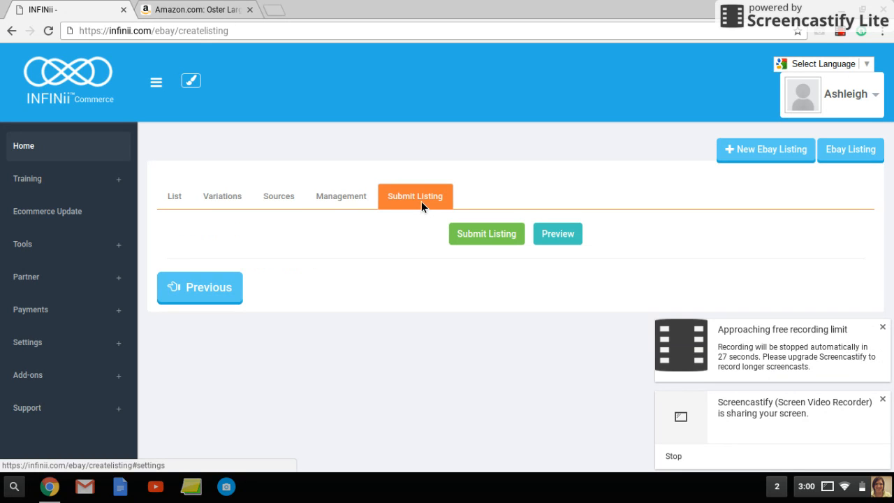